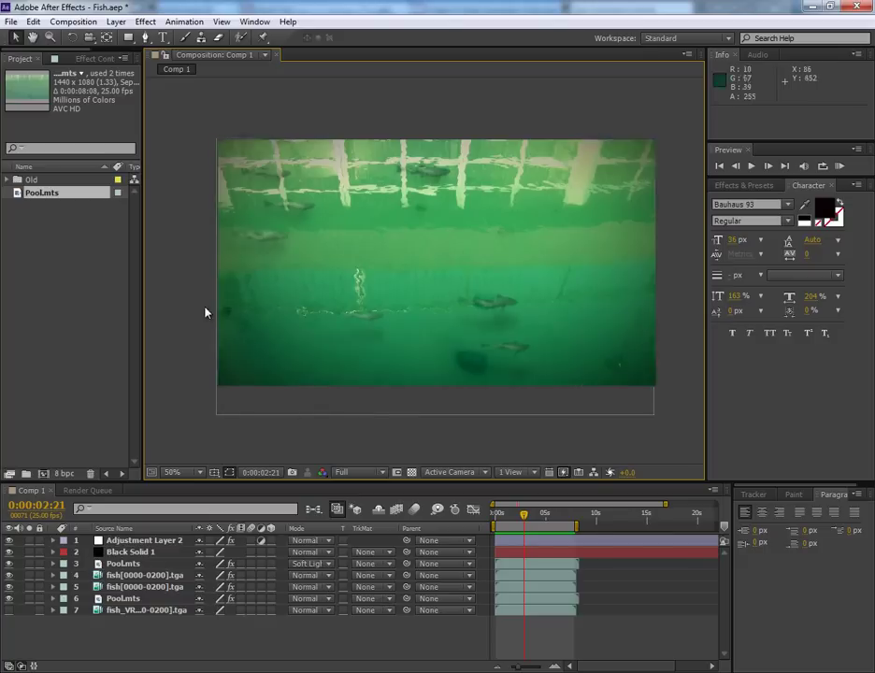
Create Comp 2 with the HDV/HDTV 720 25 preset and put Pool.mts in it
left_click(44, 474)
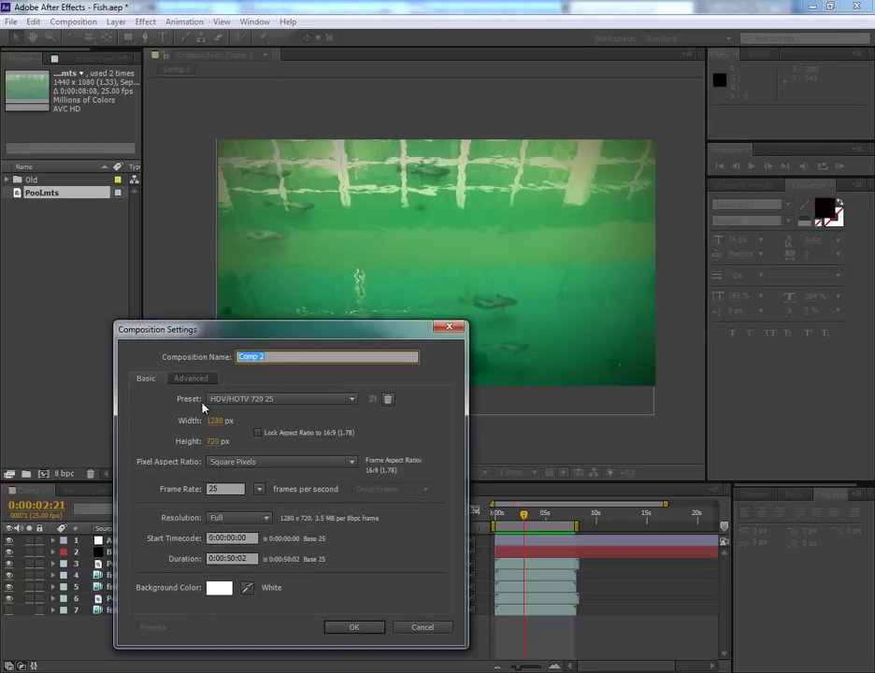
left_click(354, 627)
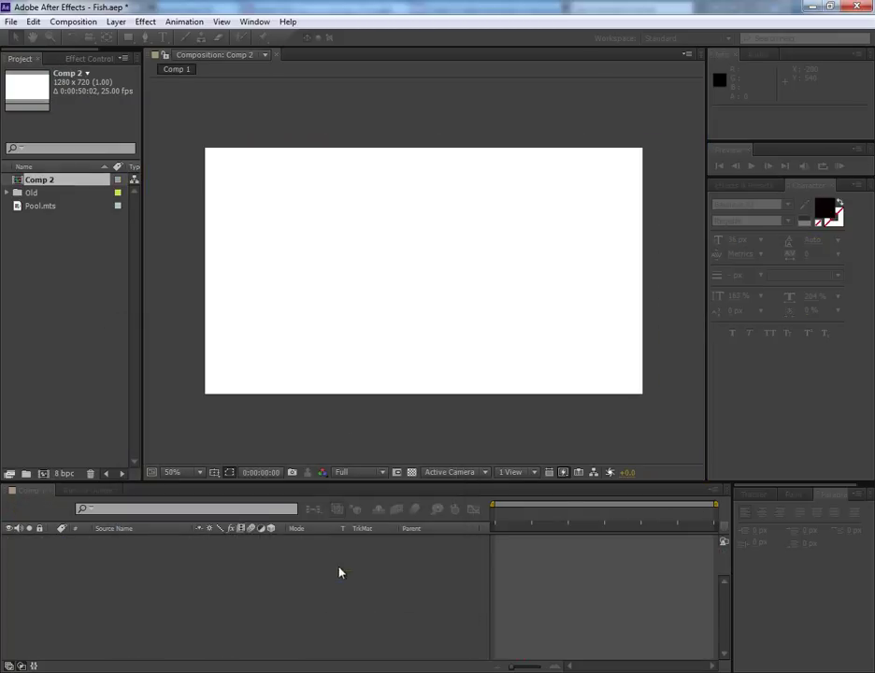
left_click_drag(37, 207, 43, 181)
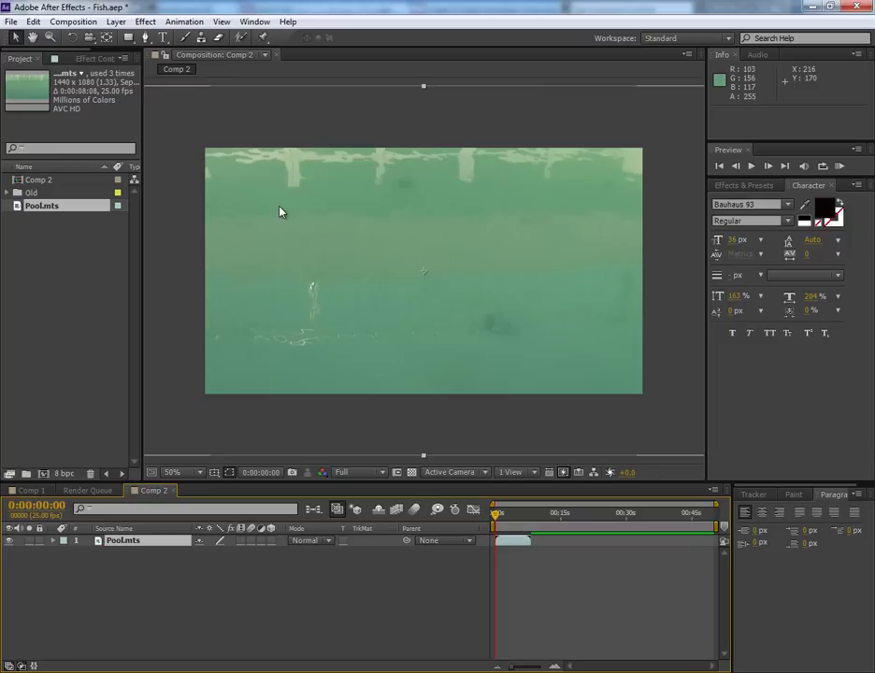
End the work area at the pool footage's length and preview it by zooming and scrubbing the timeline
left_click(278, 212)
mouse_move(721, 520)
left_mouse_down()
mouse_move(560, 520)
mouse_move(535, 558)
left_mouse_up()
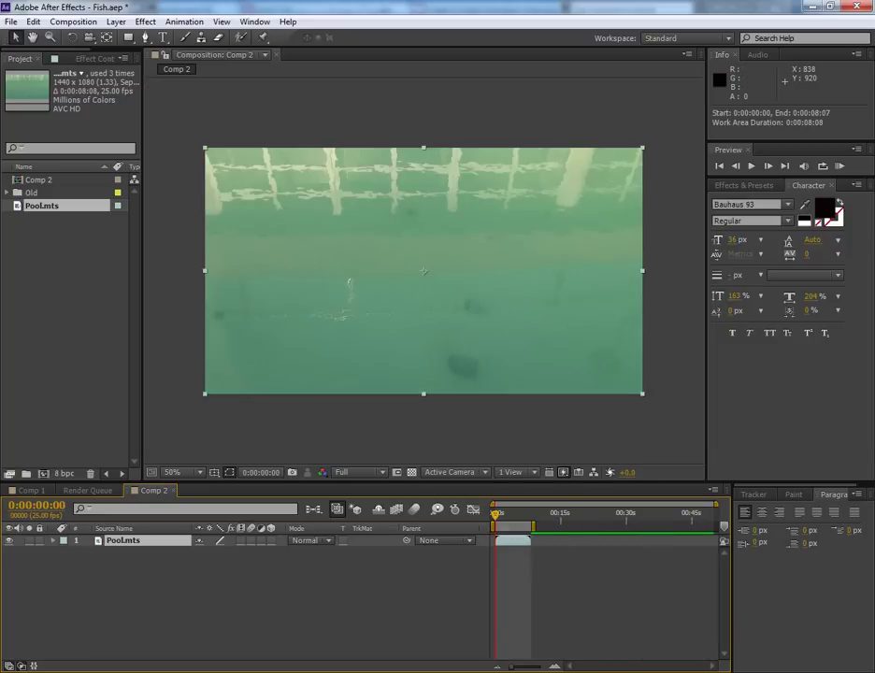
left_click_drag(513, 667, 534, 670)
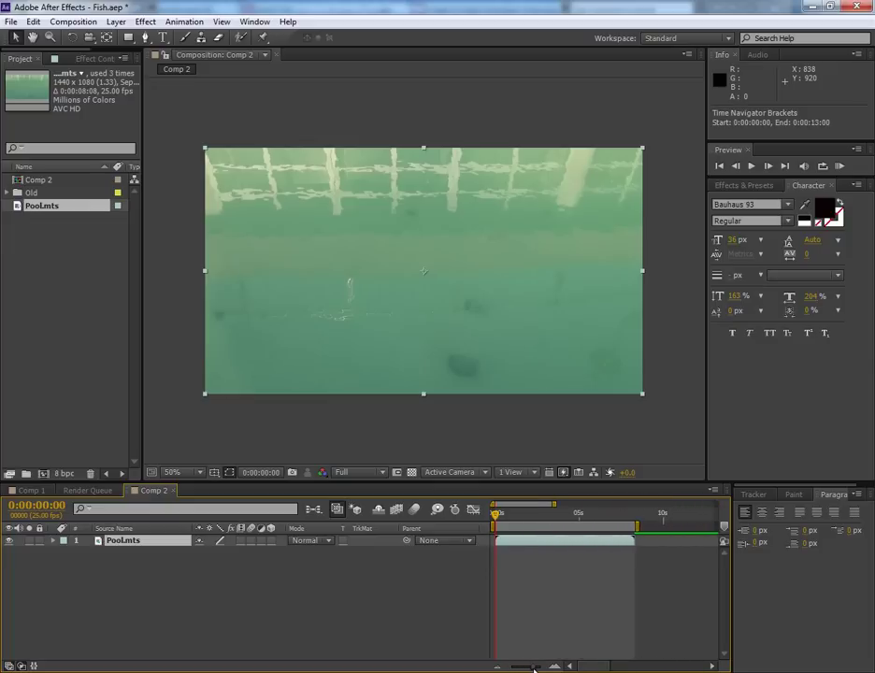
left_click_drag(497, 513, 600, 517)
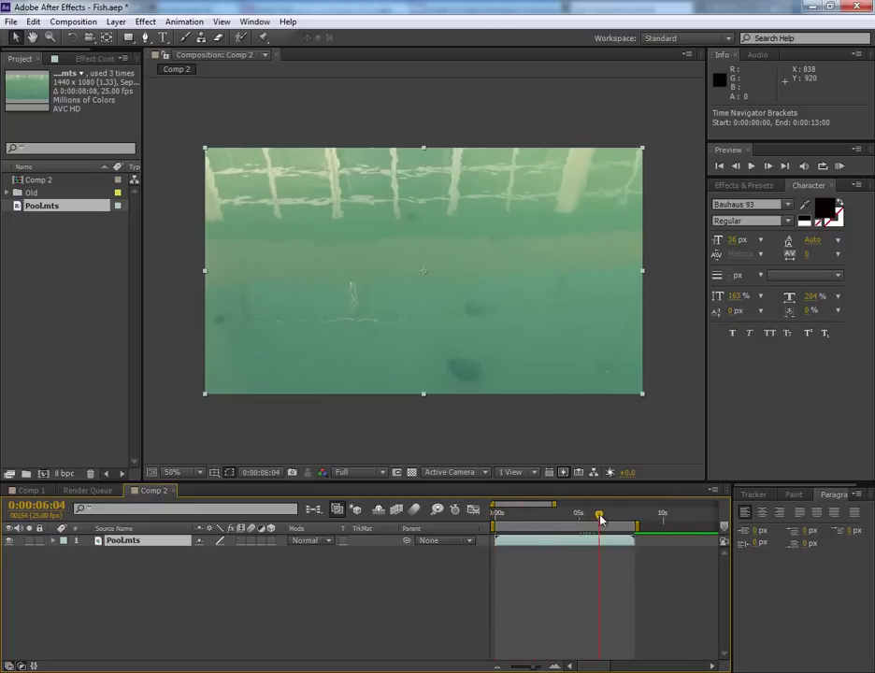
left_click(52, 271)
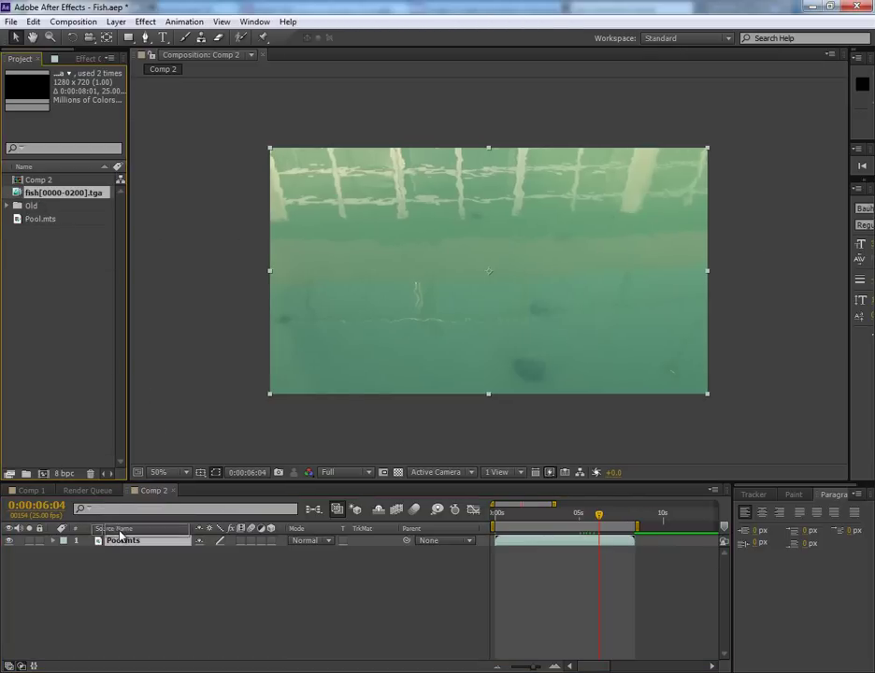
Layer fish[0000-0200].tga above Pool.mts in Comp 2 and return to 0:00:02:23
left_click_drag(41, 196, 240, 564)
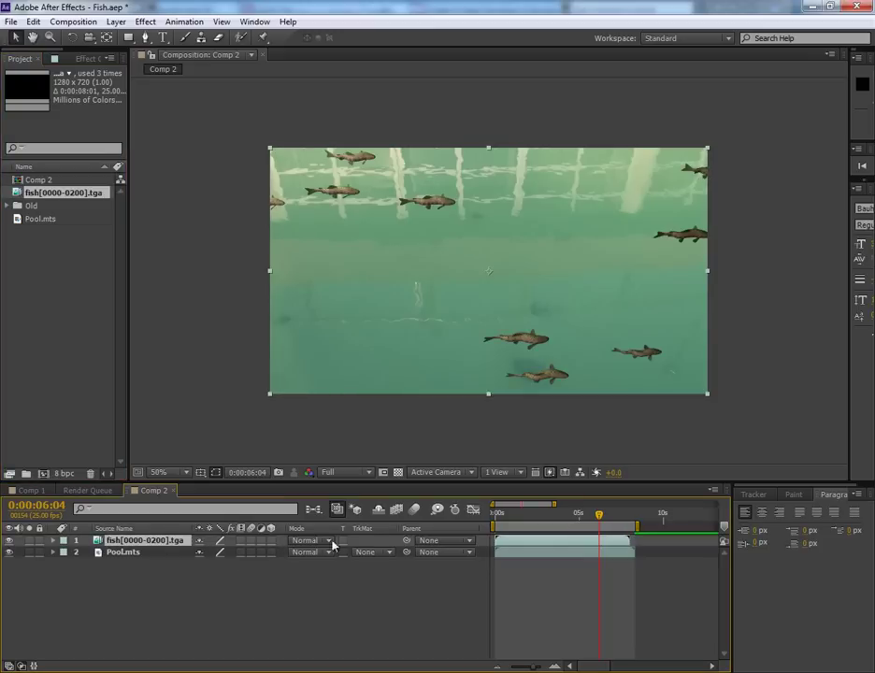
key("space")
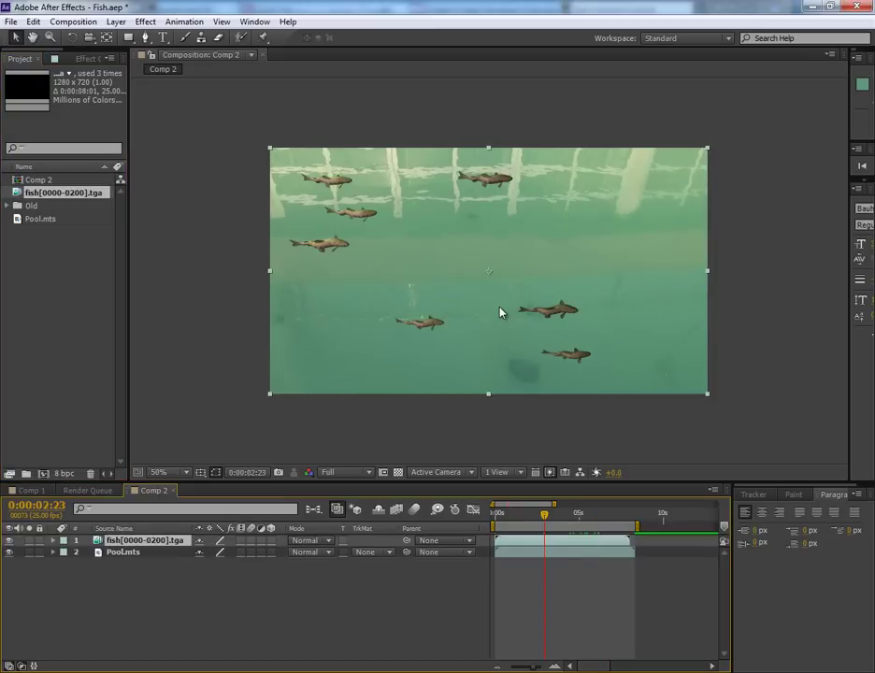
left_click(145, 22)
Apply Color Balance to the fish layer and widen the Effect Controls panel
mouse_move(267, 150)
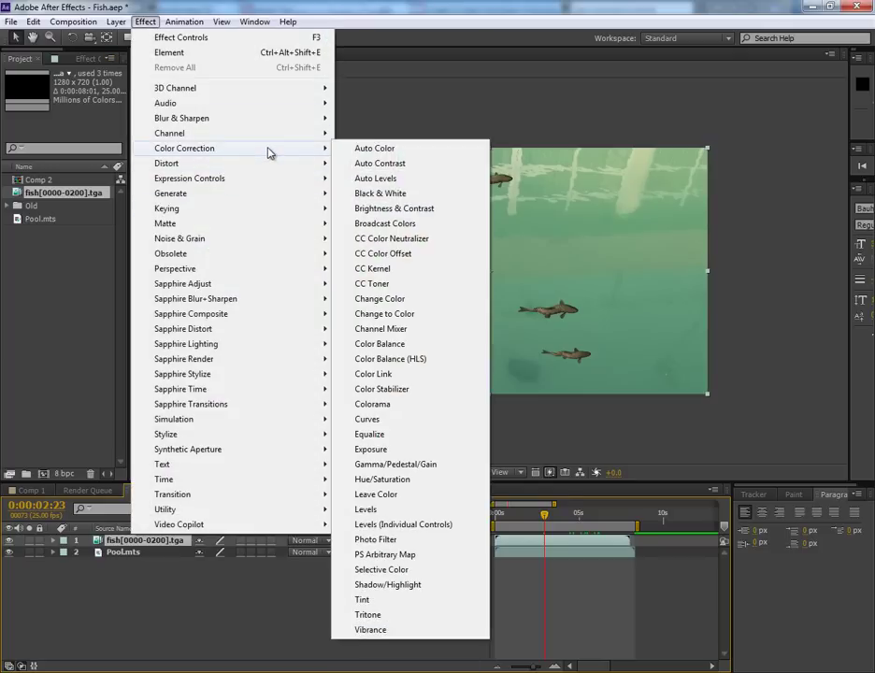
left_click(348, 344)
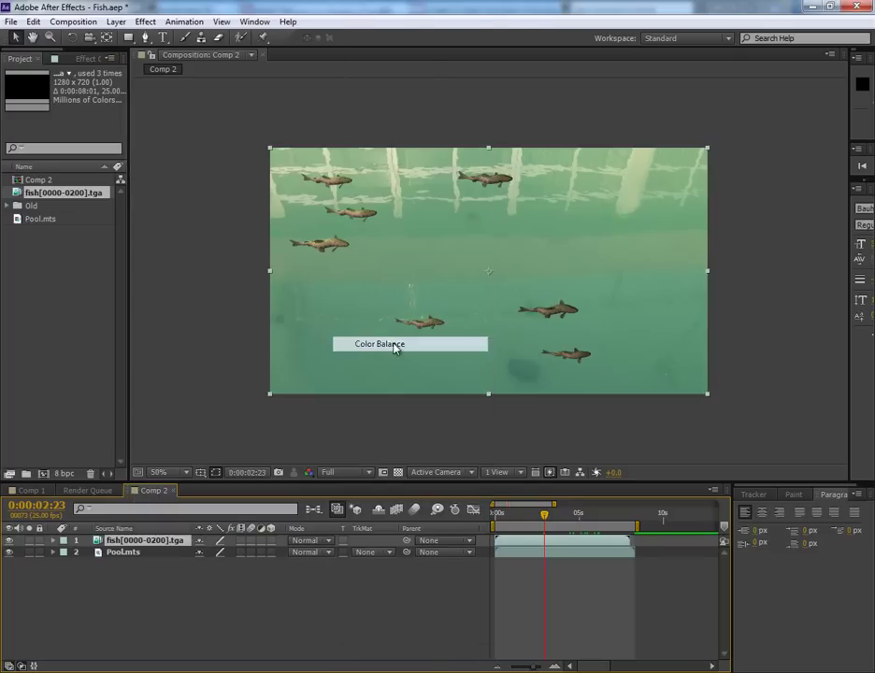
left_click_drag(128, 189, 168, 189)
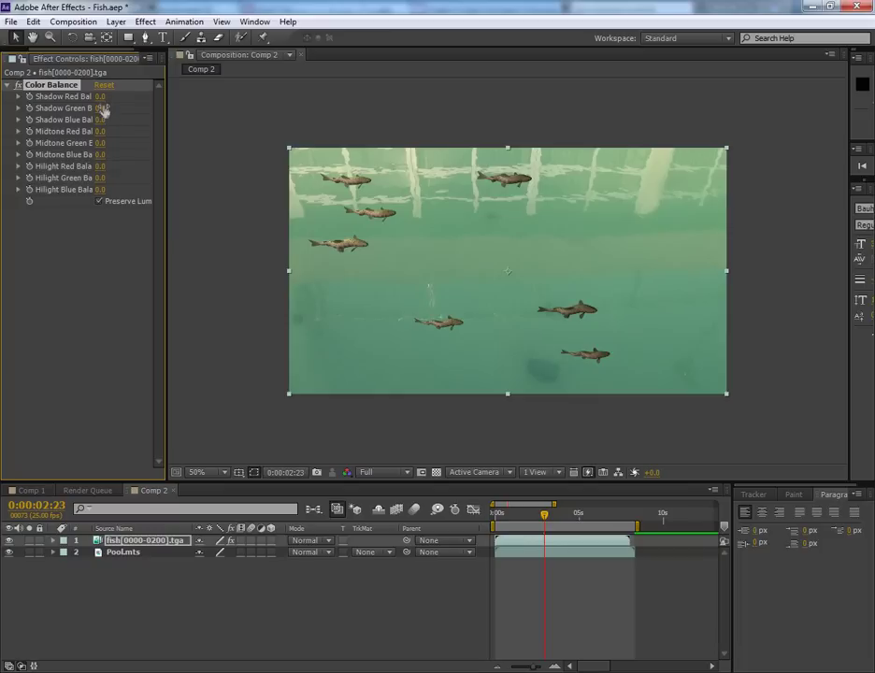
Shift the fish's Color Balance greener: Shadow Red -43, Shadow Green -13, Hilight Green 10
left_click_drag(101, 97, 86, 96)
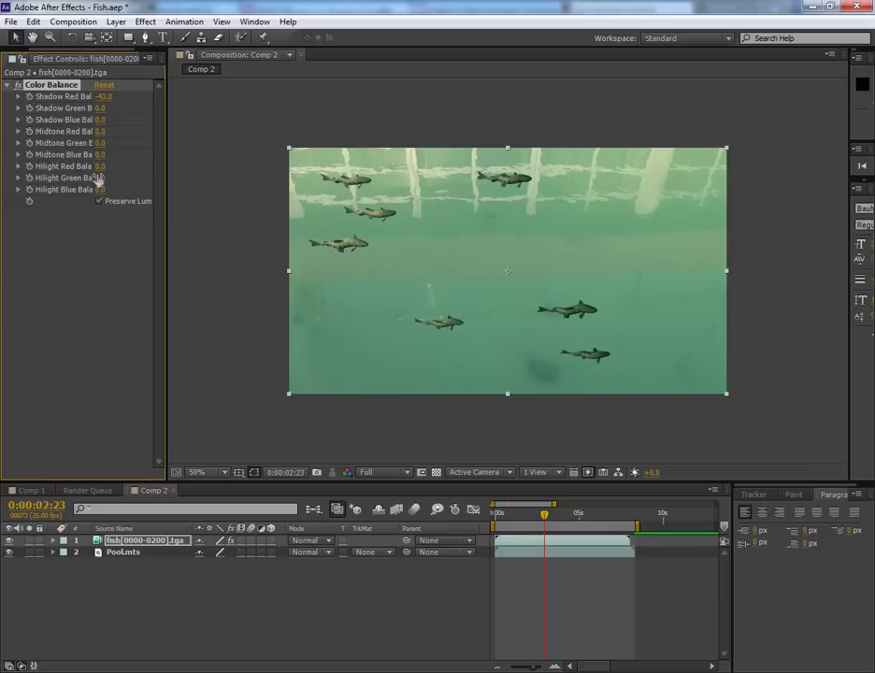
left_click_drag(100, 166, 81, 166)
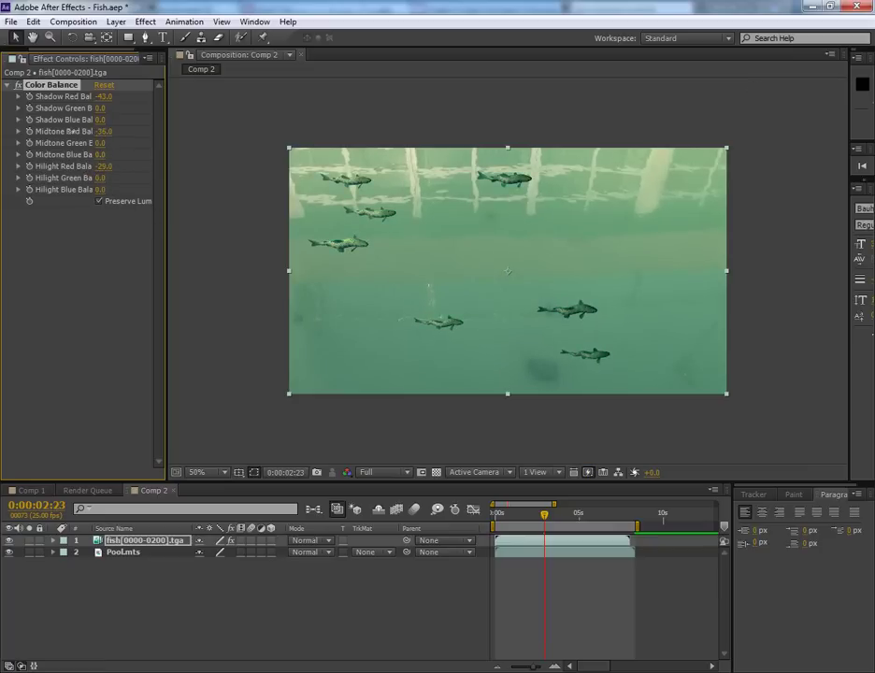
left_click_drag(60, 131, 86, 132)
left_click_drag(119, 109, 106, 120)
mouse_move(104, 121)
left_mouse_down()
mouse_move(119, 121)
mouse_move(72, 119)
mouse_move(86, 120)
mouse_move(88, 154)
mouse_move(112, 154)
left_mouse_up()
mouse_move(100, 178)
left_mouse_down()
mouse_move(126, 180)
mouse_move(87, 178)
mouse_move(100, 178)
left_mouse_up()
key("period")
key("comma")
key("period")
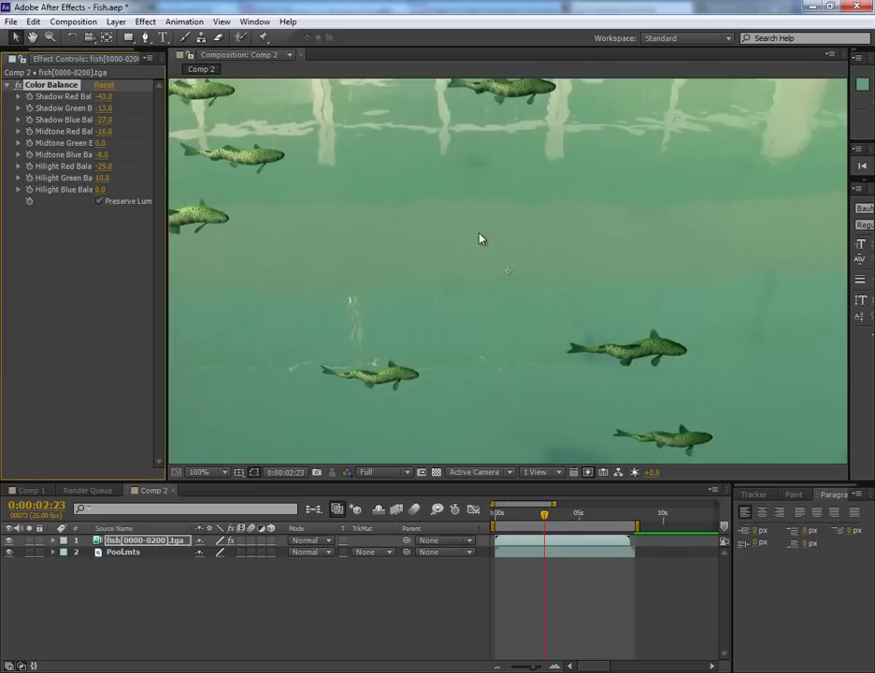
key("comma")
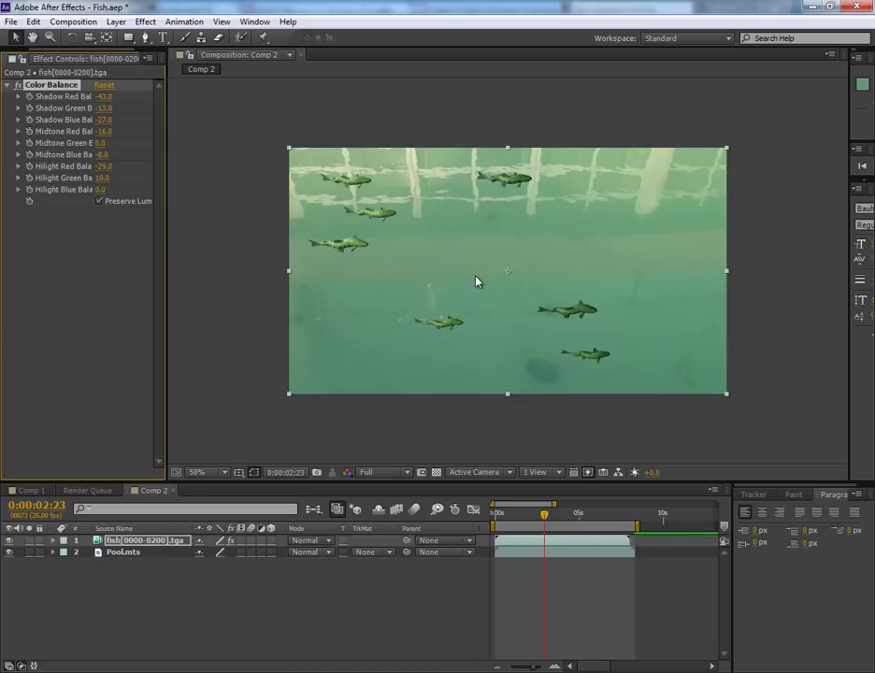
Apply Brightness & Contrast from Color Correction to the Pool.mts layer
left_click(128, 559)
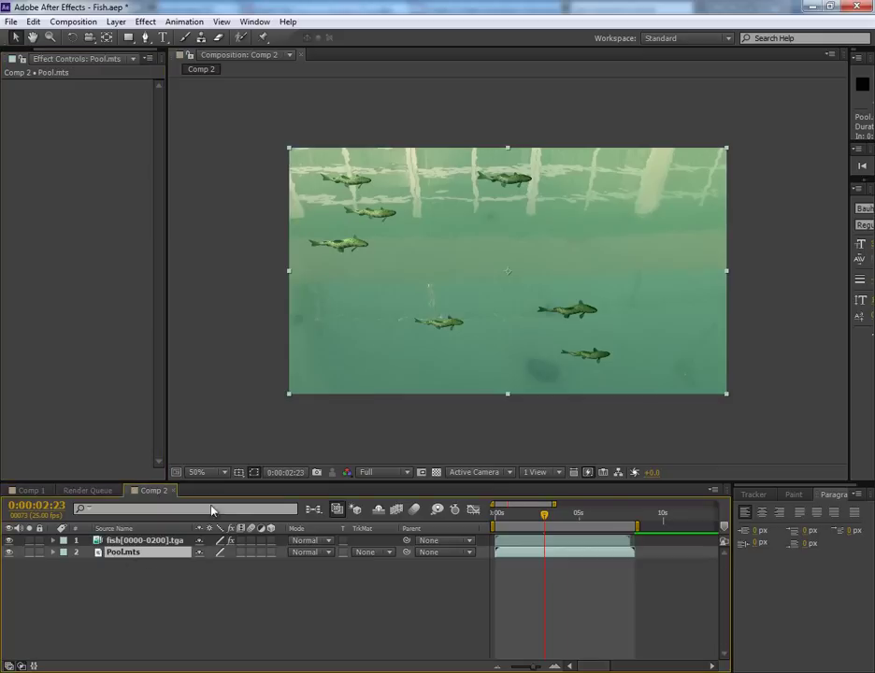
left_click(145, 21)
mouse_move(309, 151)
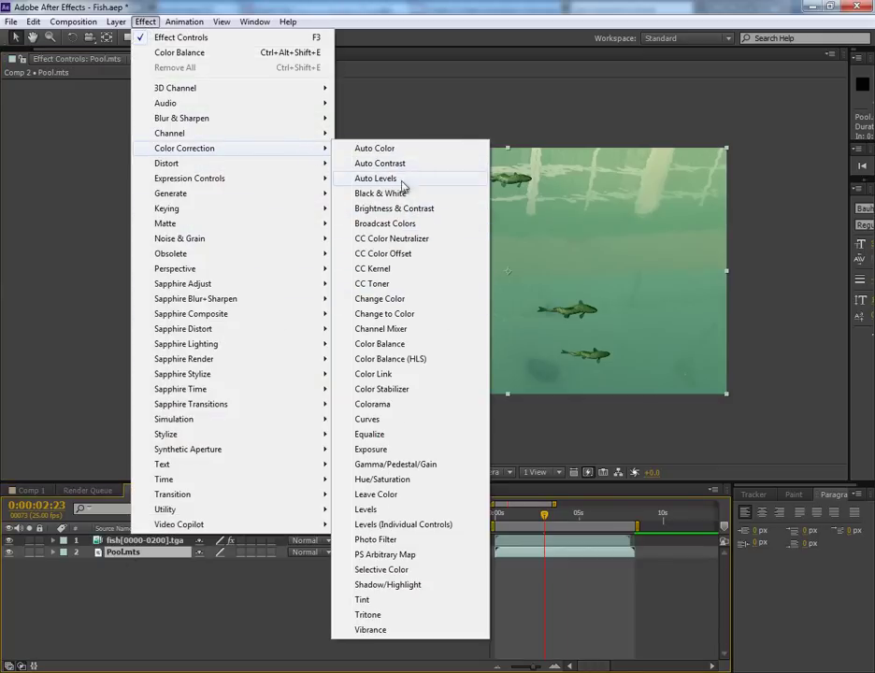
left_click(397, 211)
Set the pool's Brightness to -2.0 and raise its Contrast to about 49
left_click(100, 96)
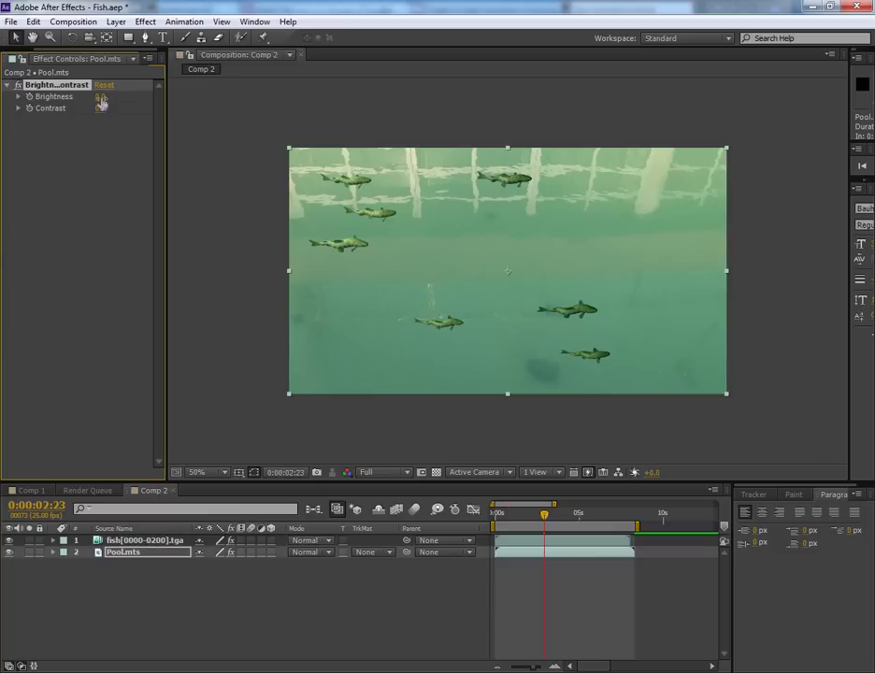
type("18")
key("Tab")
mouse_move(100, 108)
left_mouse_down()
mouse_move(136, 110)
mouse_move(83, 96)
left_mouse_up()
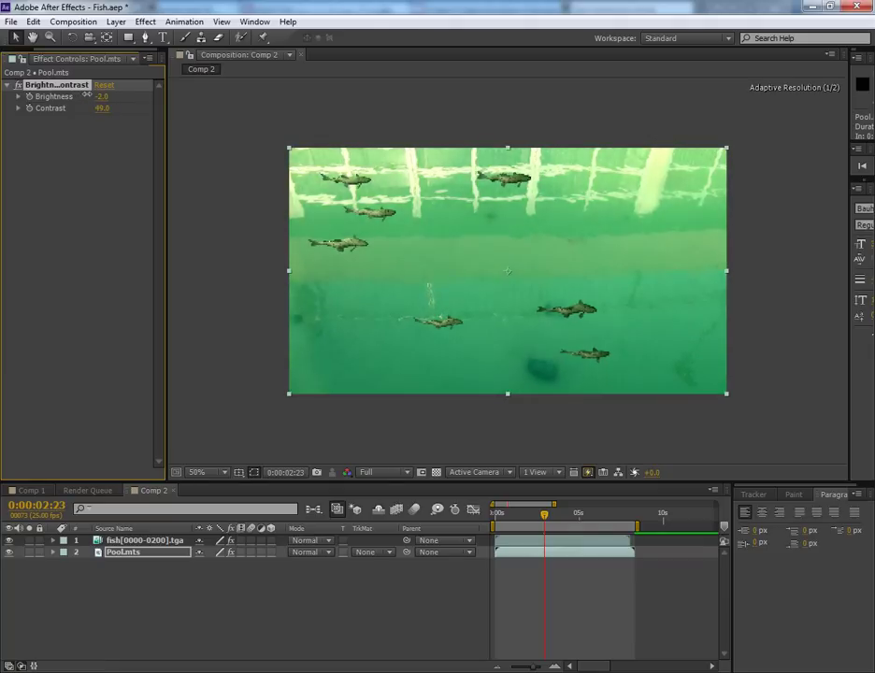
mouse_move(101, 108)
left_mouse_down()
mouse_move(90, 109)
mouse_move(97, 108)
left_mouse_up()
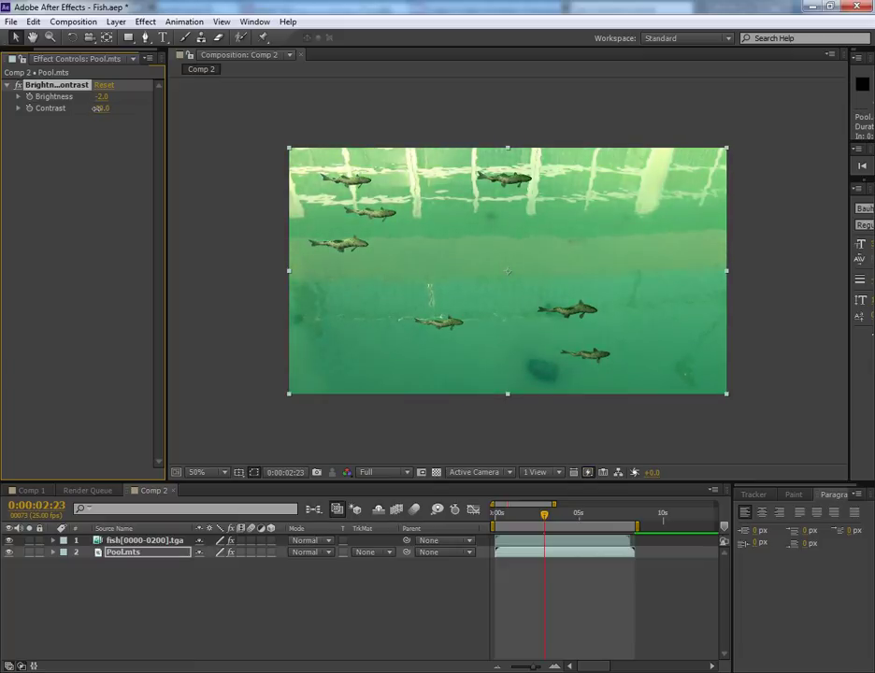
left_click(140, 541)
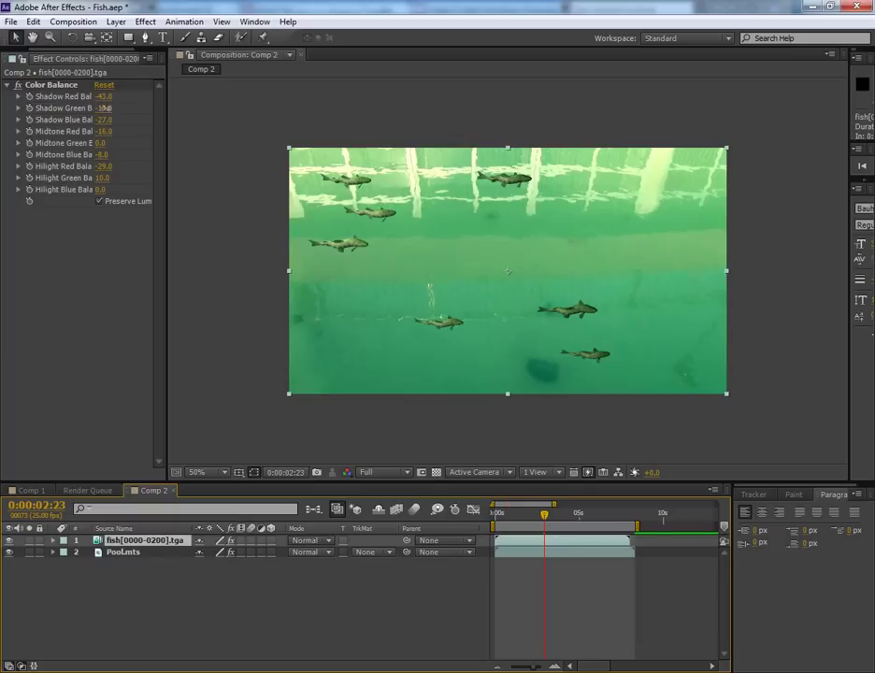
Set the fish's Shadow Green Balance to 20 and Midtone Red Balance to -64
left_click_drag(101, 107, 139, 105)
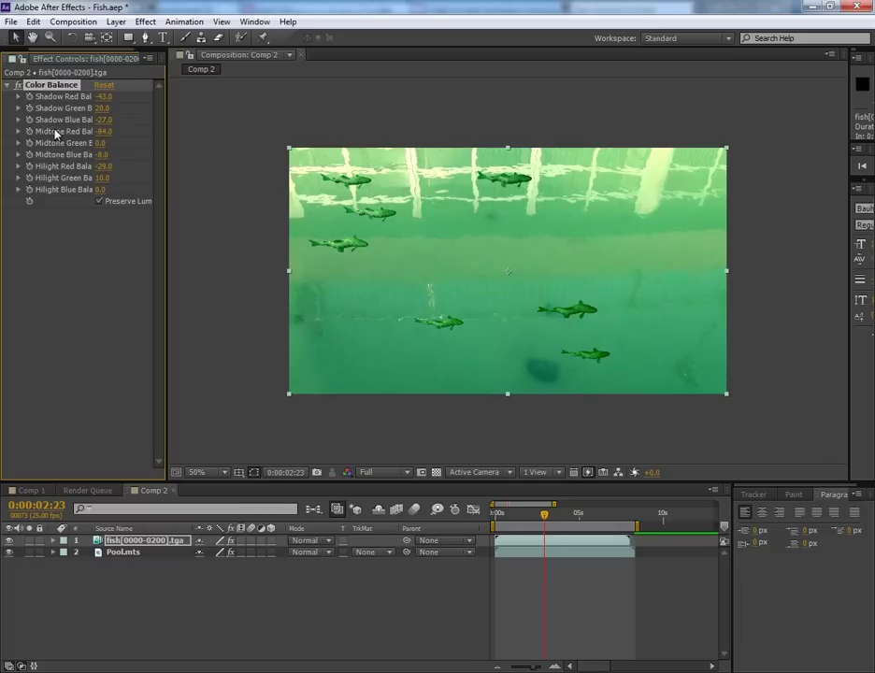
left_click(145, 21)
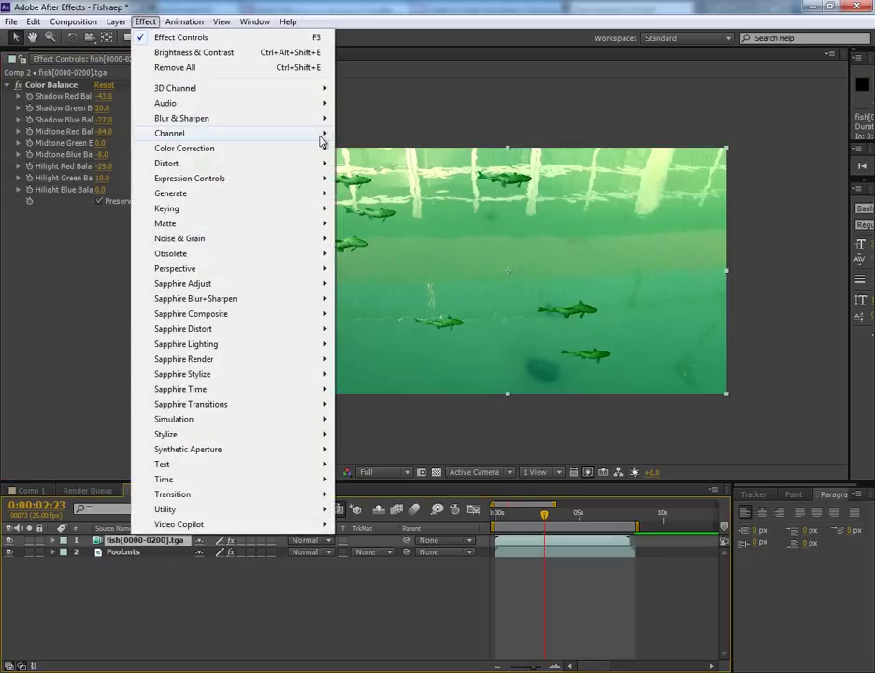
Add Hue/Saturation to the fish layer with Master Saturation at -38
mouse_move(324, 150)
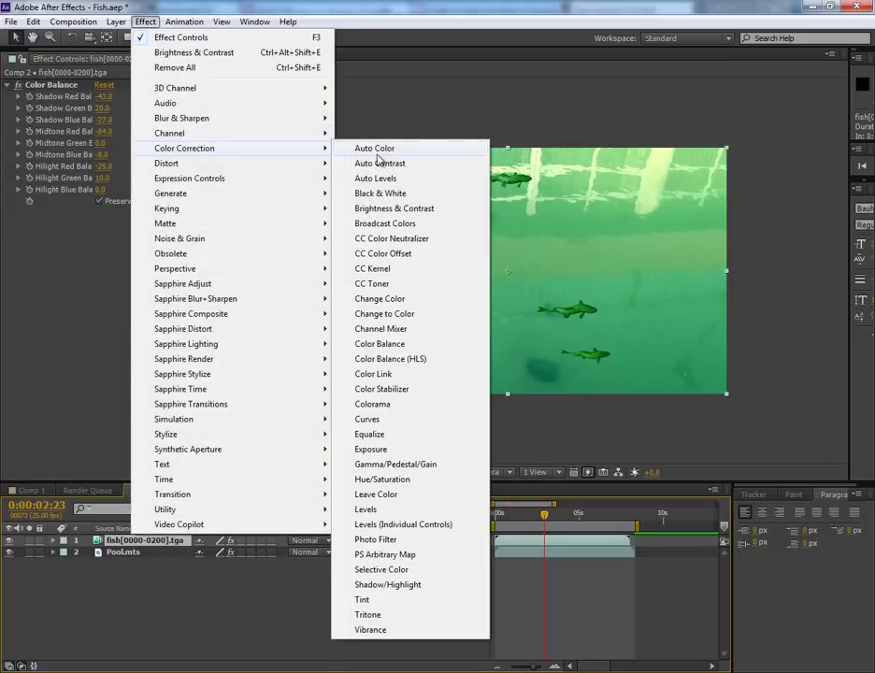
left_click(420, 484)
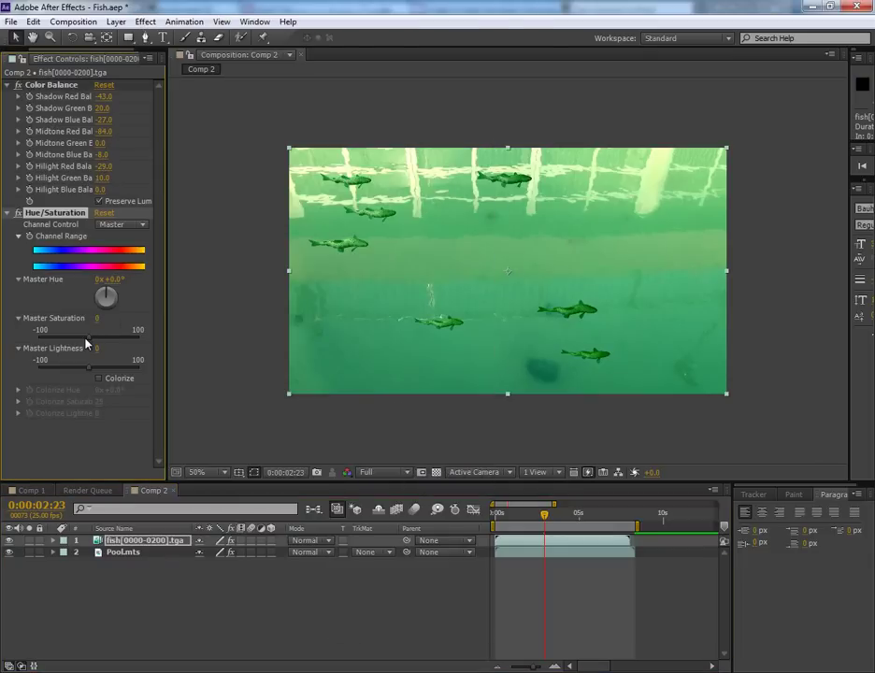
mouse_move(90, 342)
left_mouse_down()
mouse_move(57, 344)
mouse_move(70, 343)
left_mouse_up()
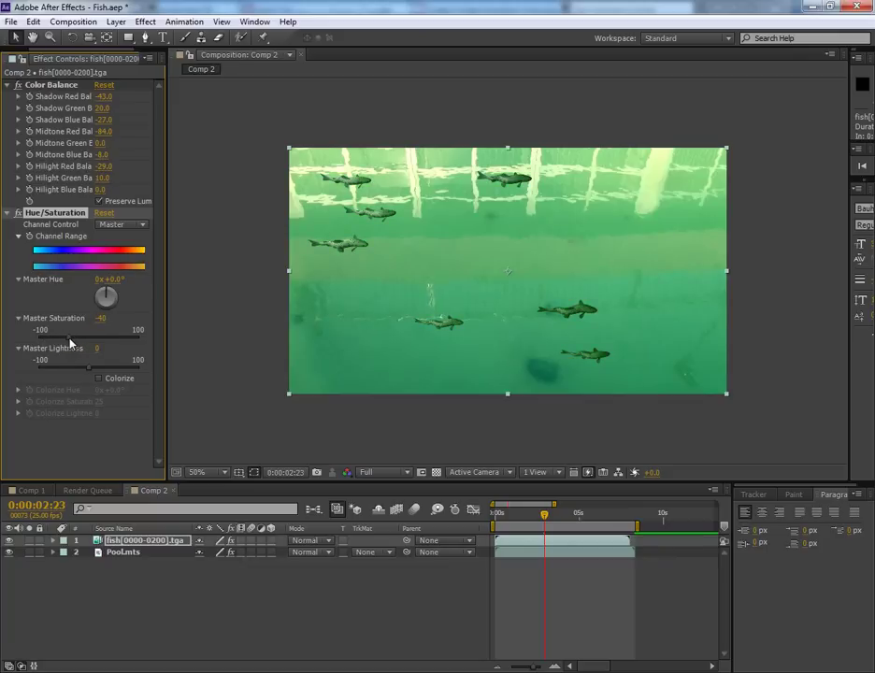
left_click(6, 213)
left_click(145, 22)
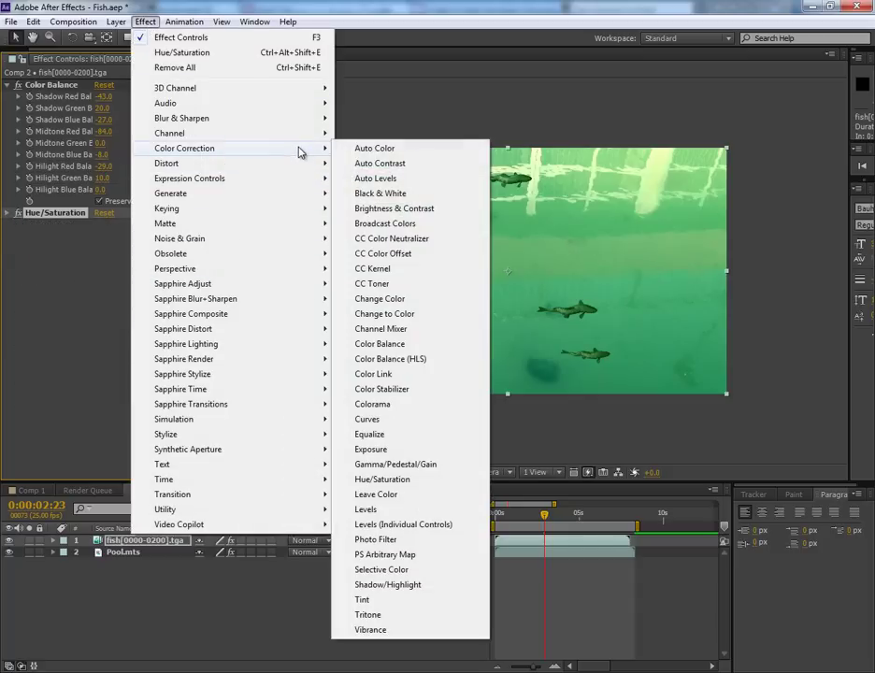
Soften the fish layer with a Gaussian Blur of Blurriness 1.7
mouse_move(301, 129)
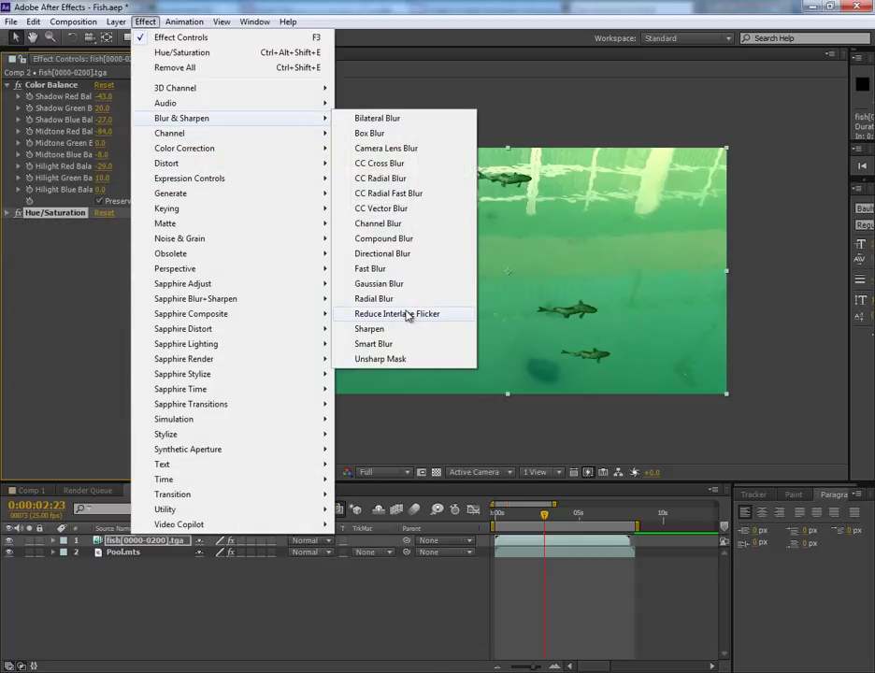
left_click(378, 283)
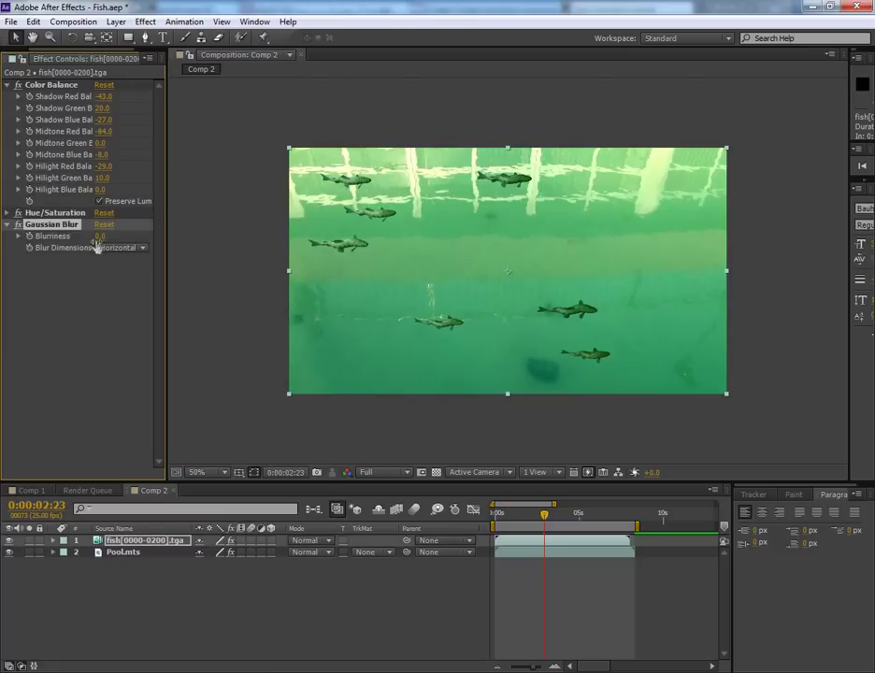
left_click_drag(97, 235, 94, 235)
key("period")
key("comma")
Duplicate the fish layer with Ctrl+D and select the lower copy
left_click(124, 542)
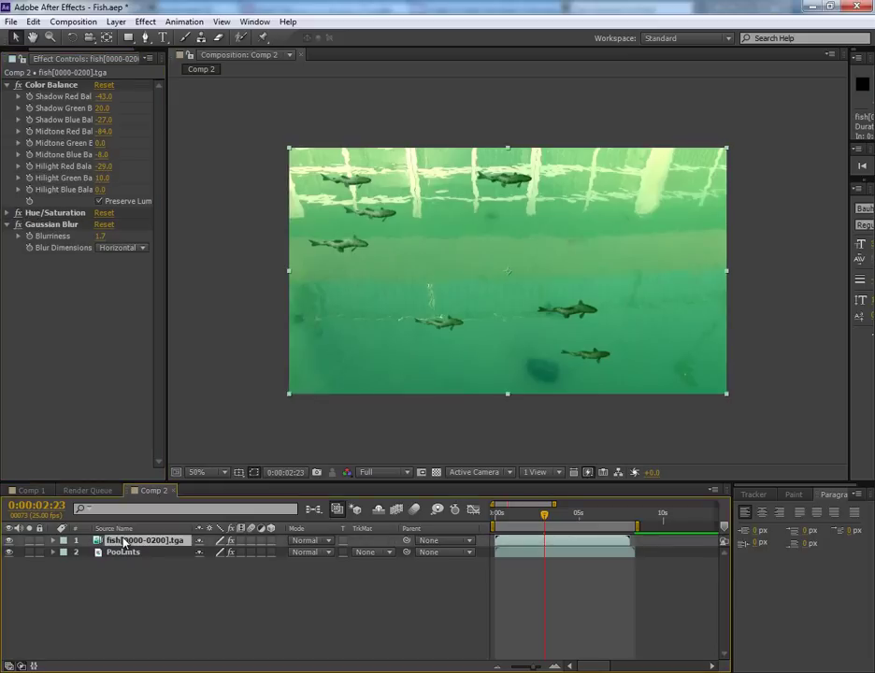
key("ctrl+d")
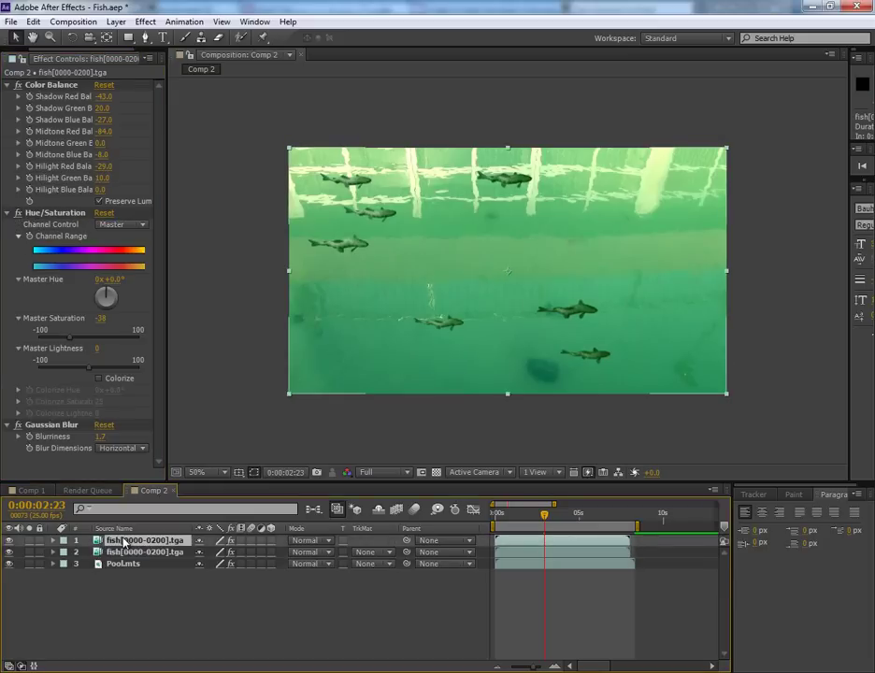
left_click(140, 552)
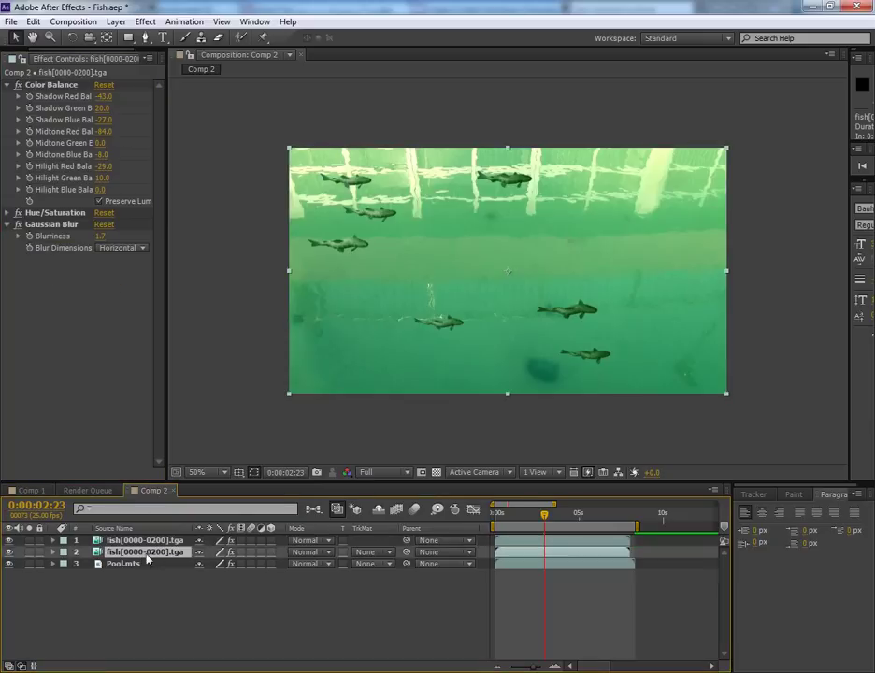
Nudge the lower fish copy slightly downward
left_click(9, 85)
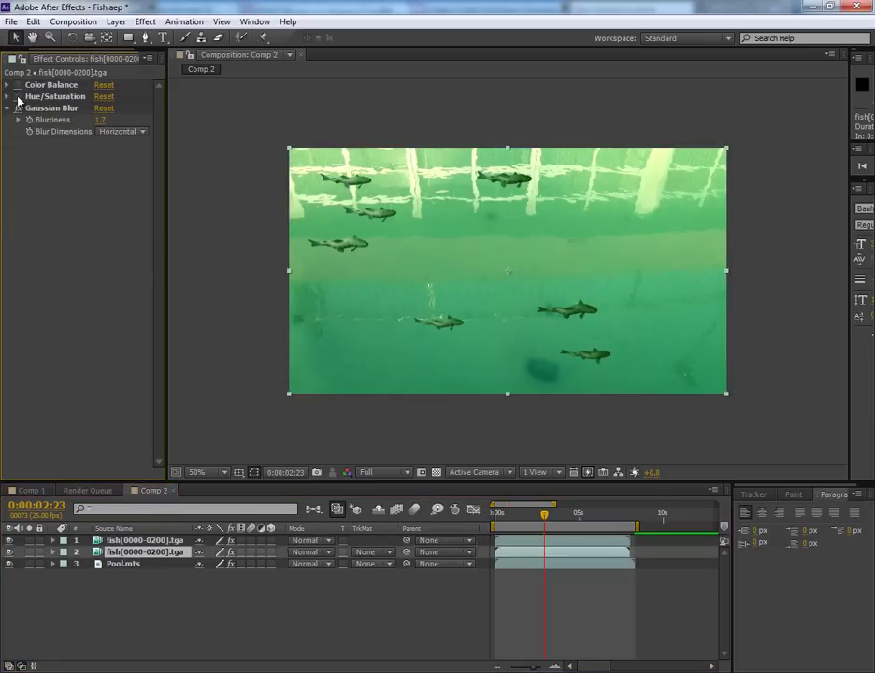
left_click_drag(513, 368, 513, 373)
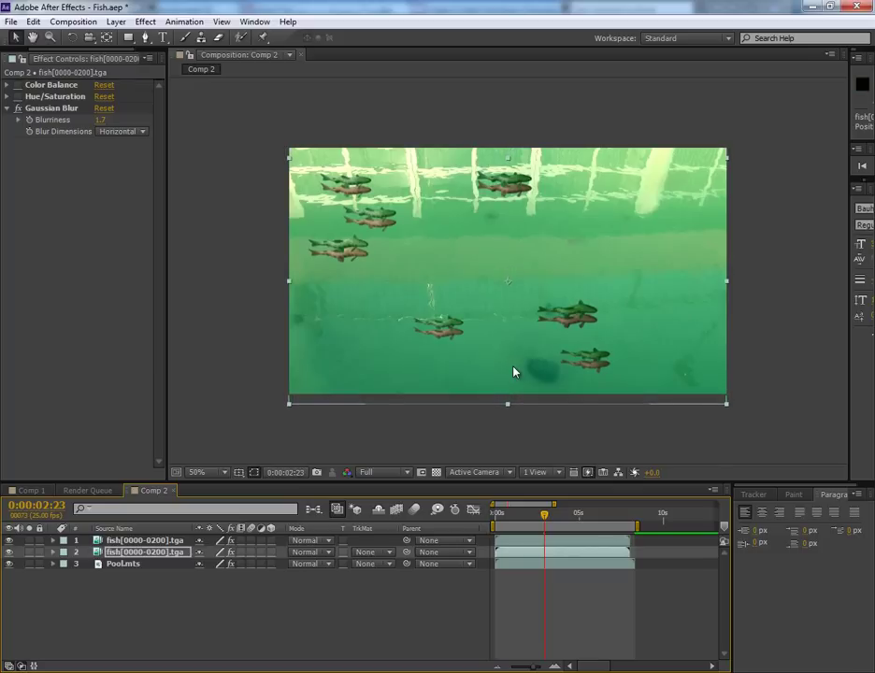
key("Down")
key("Down")
key("Down")
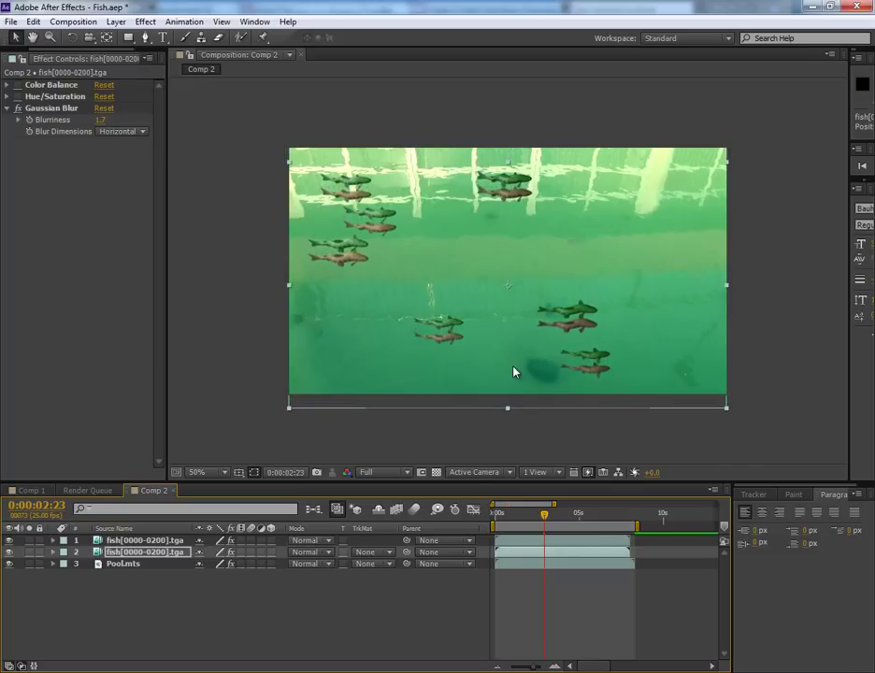
key("Down")
key("Down")
key("Down")
key("Down")
key("Down")
key("Down")
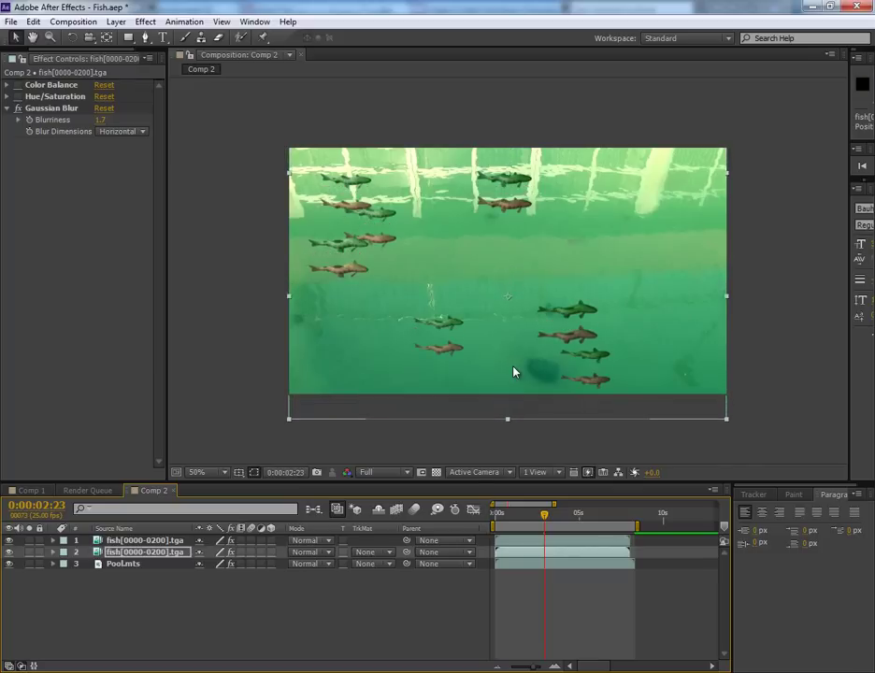
key("Down")
key("Down")
key("Down")
key("Down")
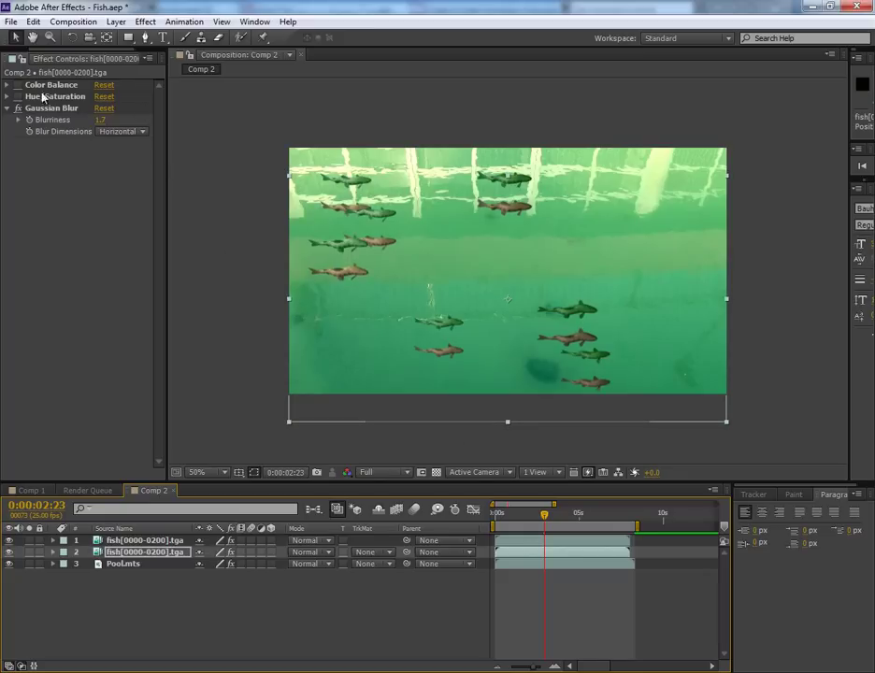
Delete Color Balance and Hue/Saturation from the copy, leaving only Gaussian Blur
left_click(45, 85)
key("Delete")
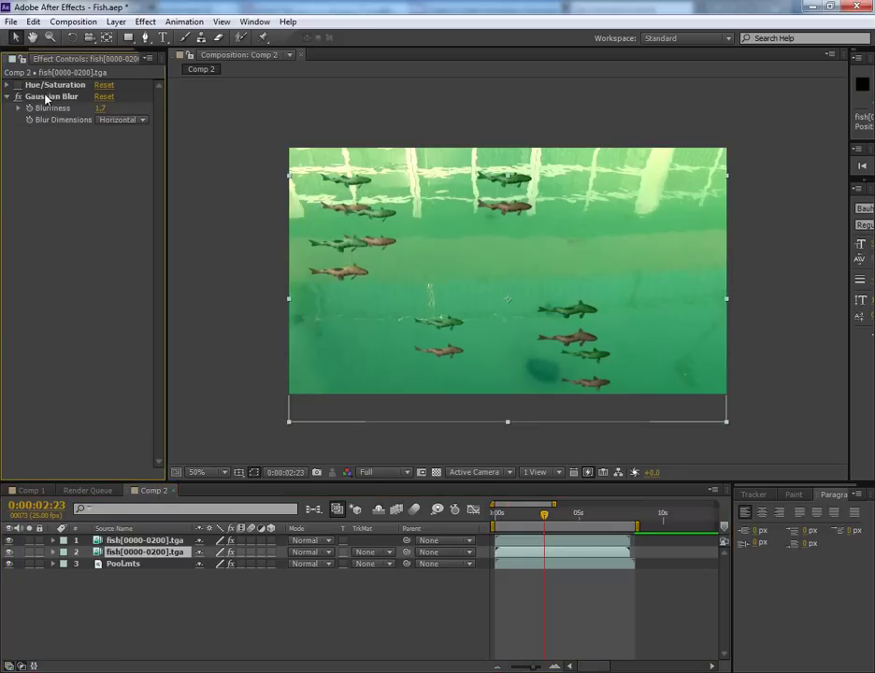
left_click(45, 86)
key("Delete")
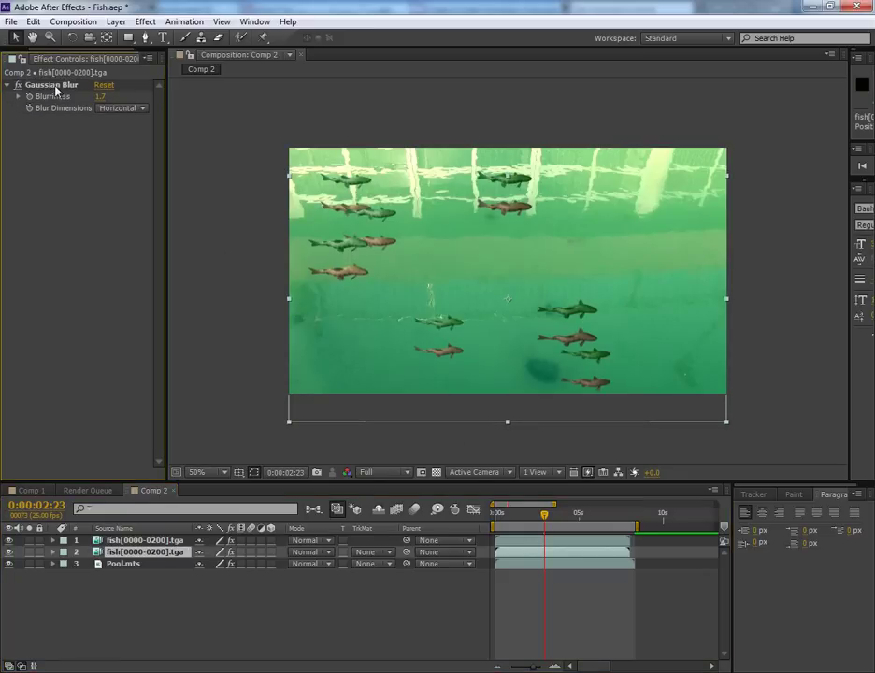
left_click(145, 22)
Add Brightness & Contrast above Gaussian Blur on the copy, both at -100, with Blurriness 33.6
mouse_move(279, 152)
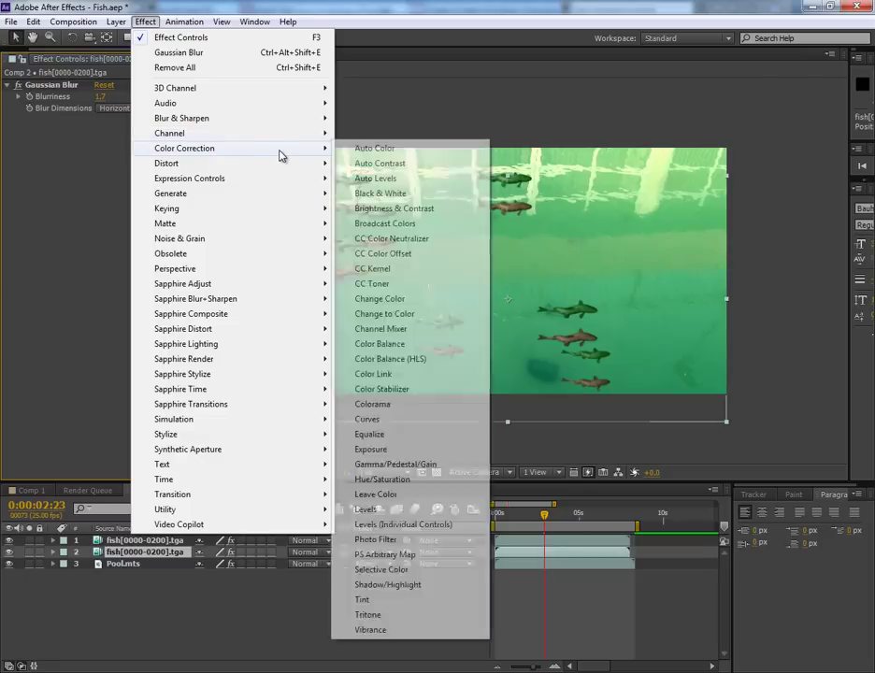
left_click(408, 210)
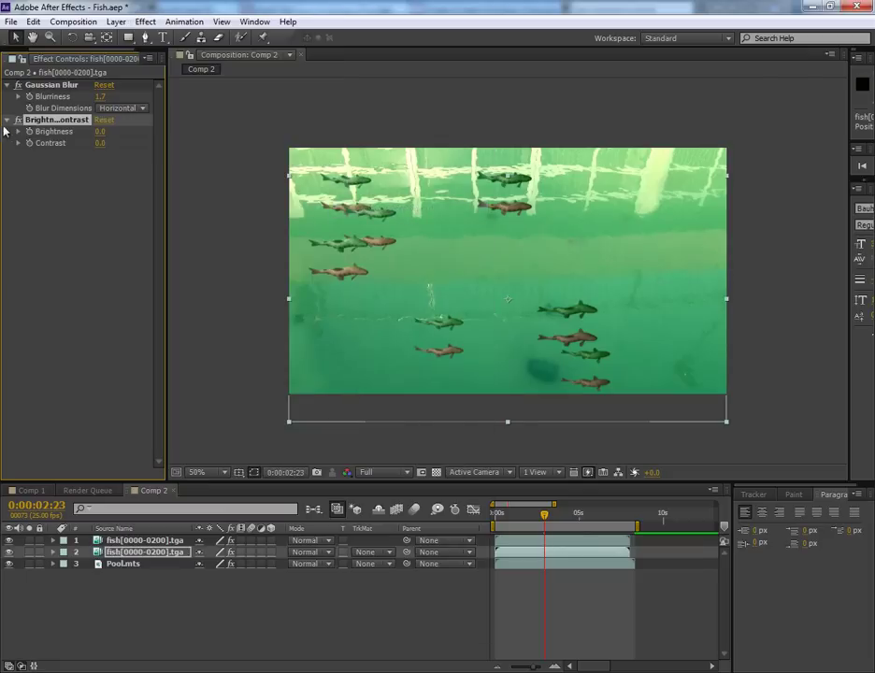
mouse_move(54, 120)
left_mouse_down()
mouse_move(52, 82)
mouse_move(89, 97)
mouse_move(28, 96)
left_mouse_up()
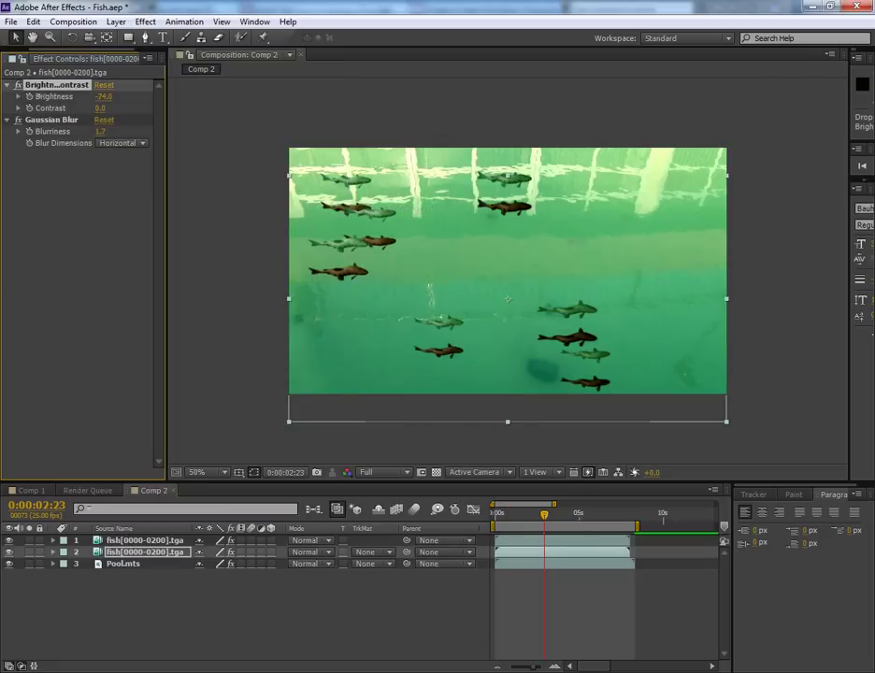
left_click_drag(100, 108, 38, 108)
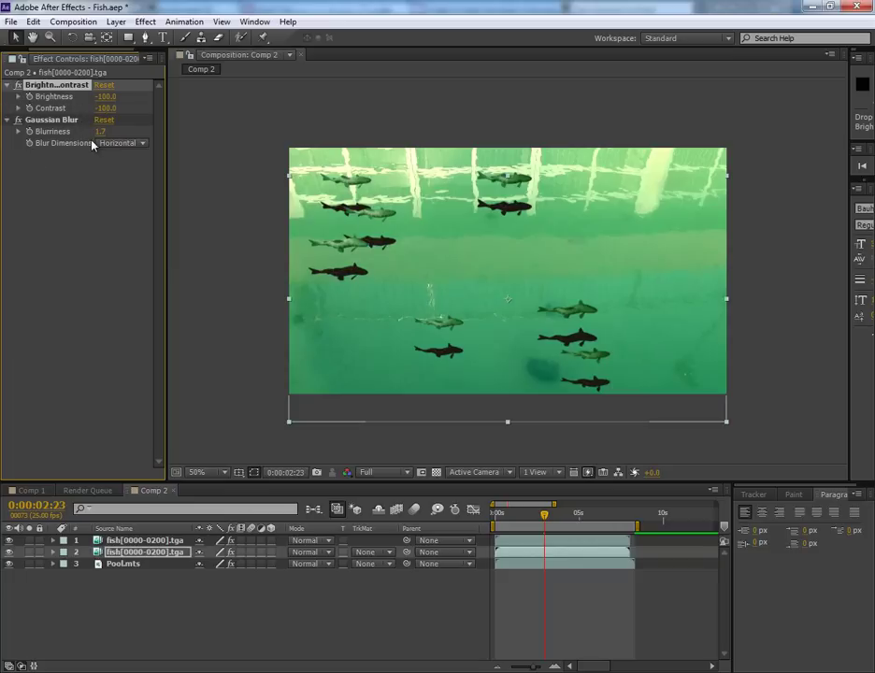
left_click_drag(100, 131, 230, 137)
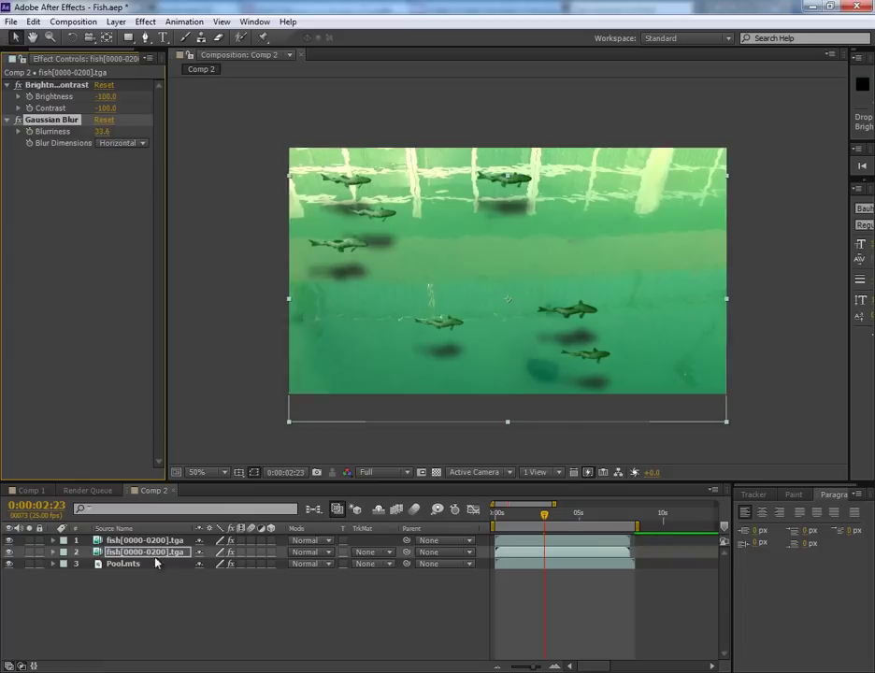
Lower the shadow fish layer's opacity to 47%
key("Return")
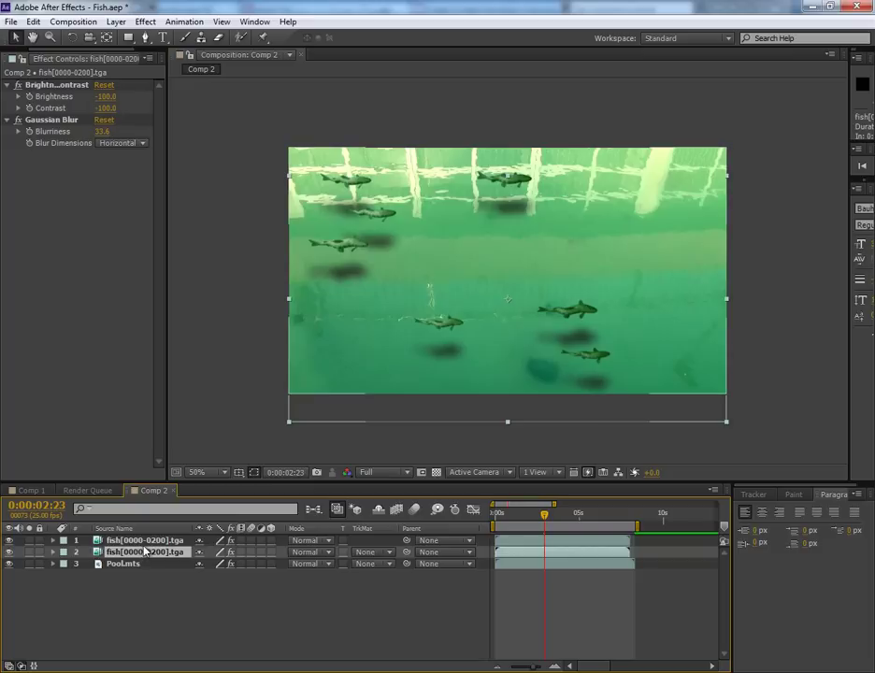
key("t")
left_click_drag(202, 564, 192, 566)
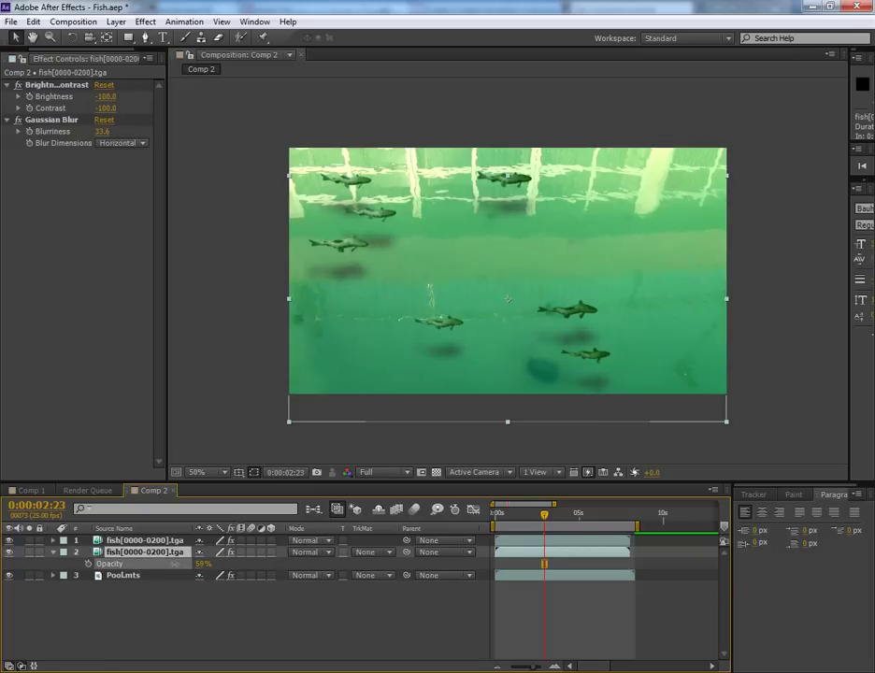
left_click_drag(170, 564, 166, 564)
key("Return")
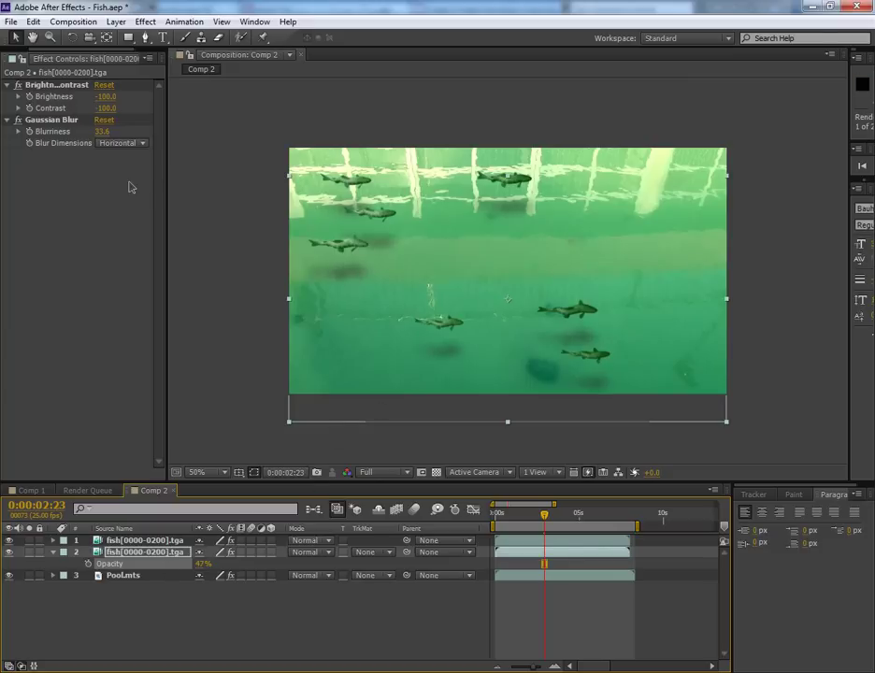
Preview the composite animation, check it at full and half size, then select the top fish layer
key("KP_0")
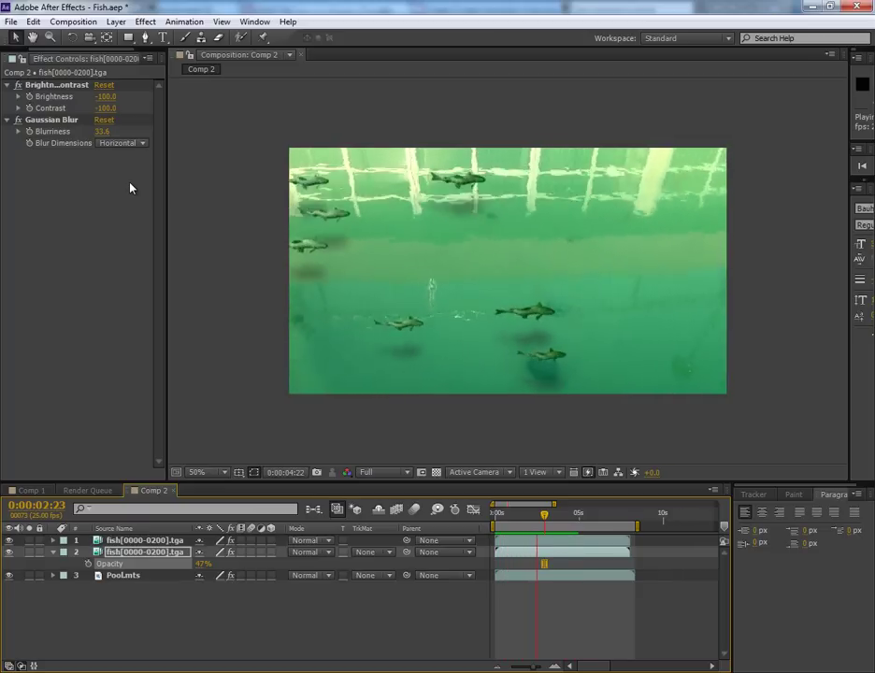
key("space")
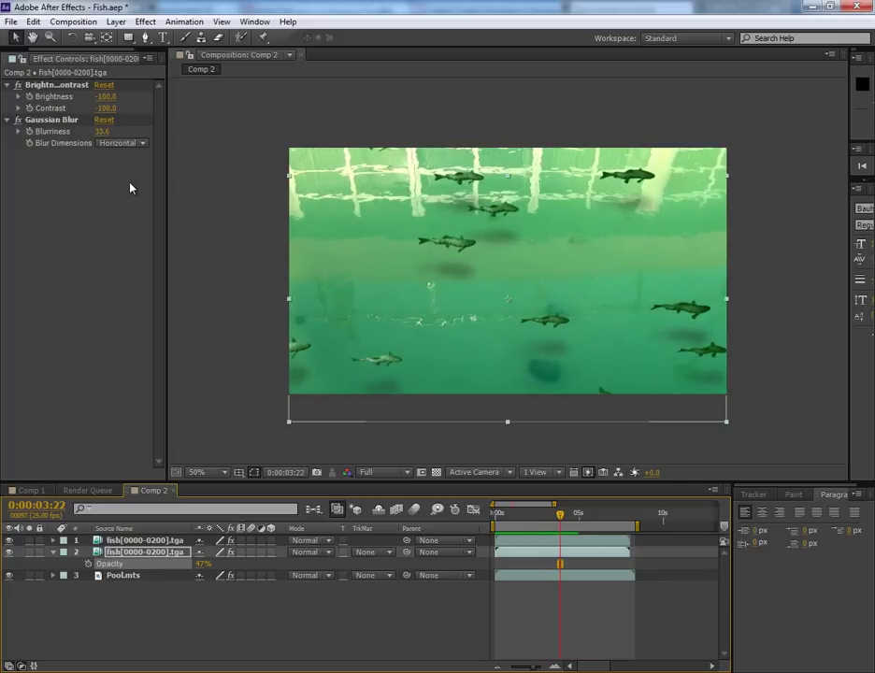
key("period")
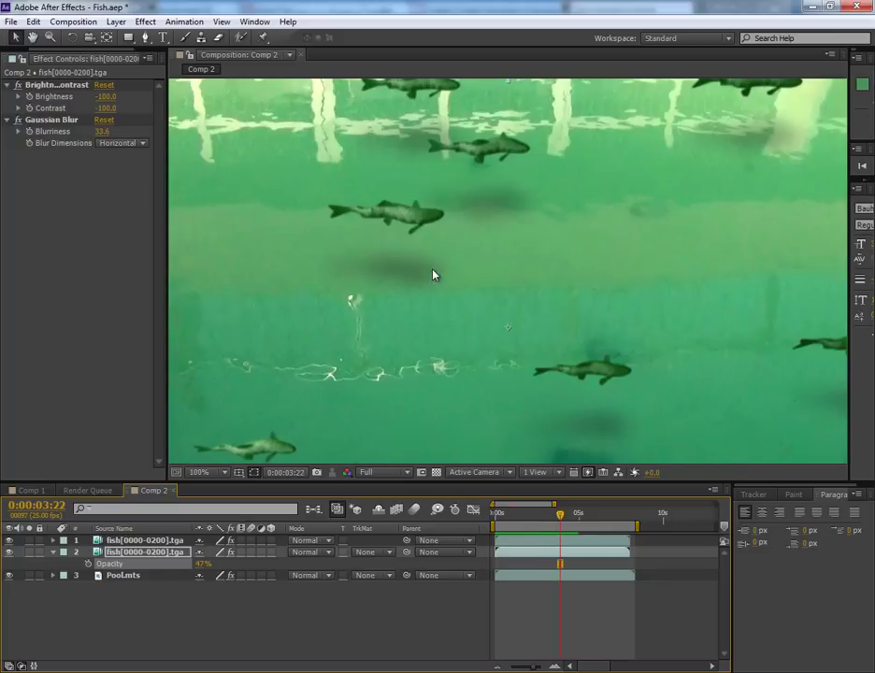
key("comma")
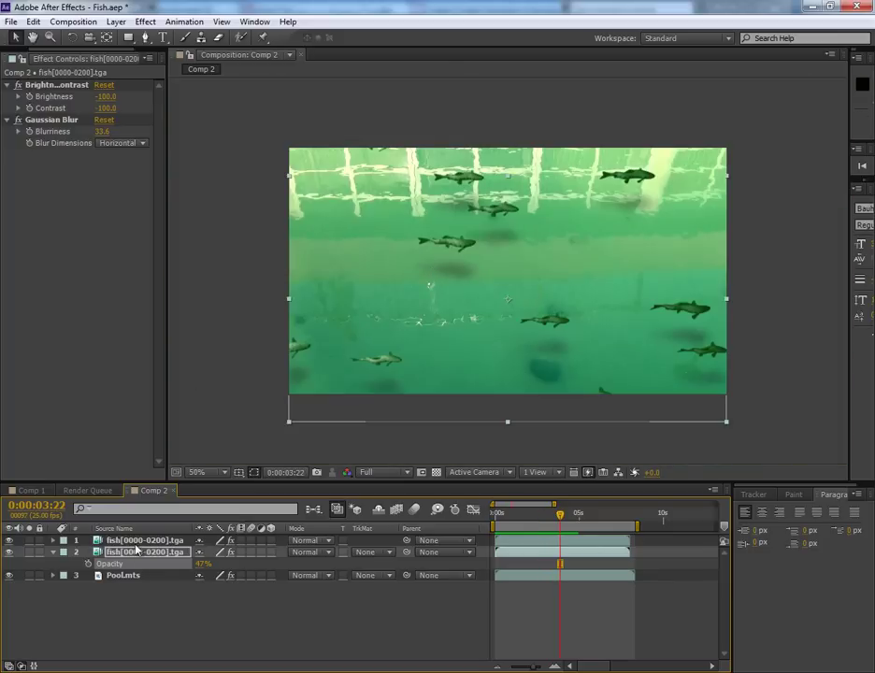
left_click(137, 541)
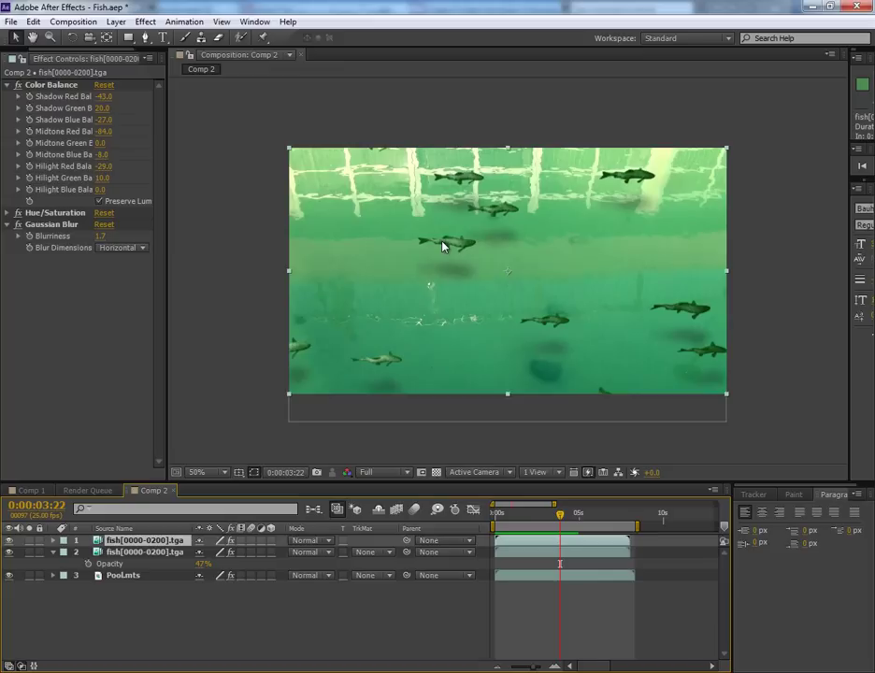
Cycle the top fish layer's blending mode through the options to Screen
key("shift+equal")
key("shift+equal")
key("shift+equal")
key("shift+equal")
key("shift+equal")
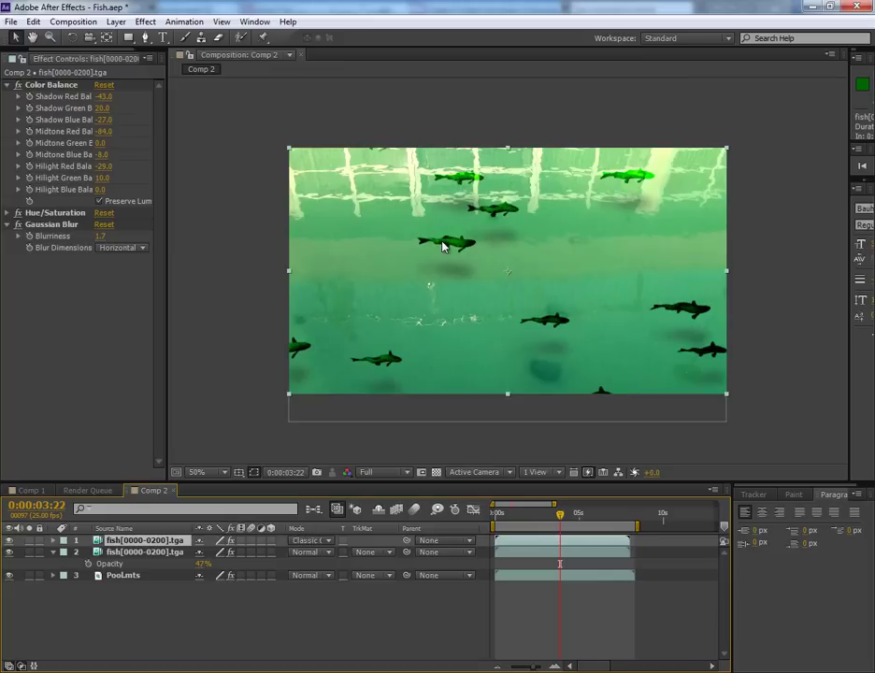
key("shift+equal")
key("shift+equal")
key("shift+equal")
key("shift+minus")
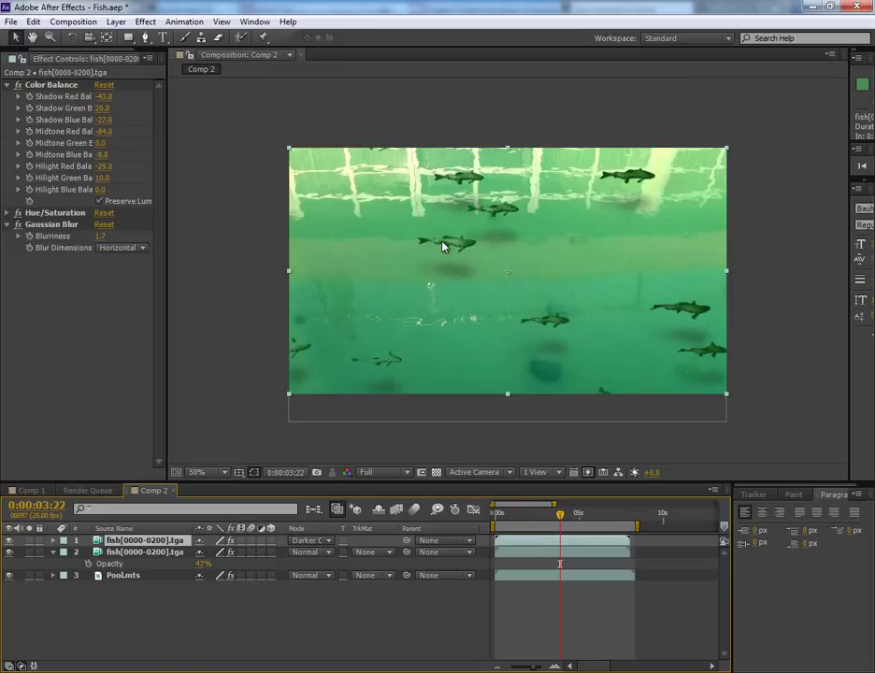
key("shift+equal")
key("shift+equal")
key("shift+equal")
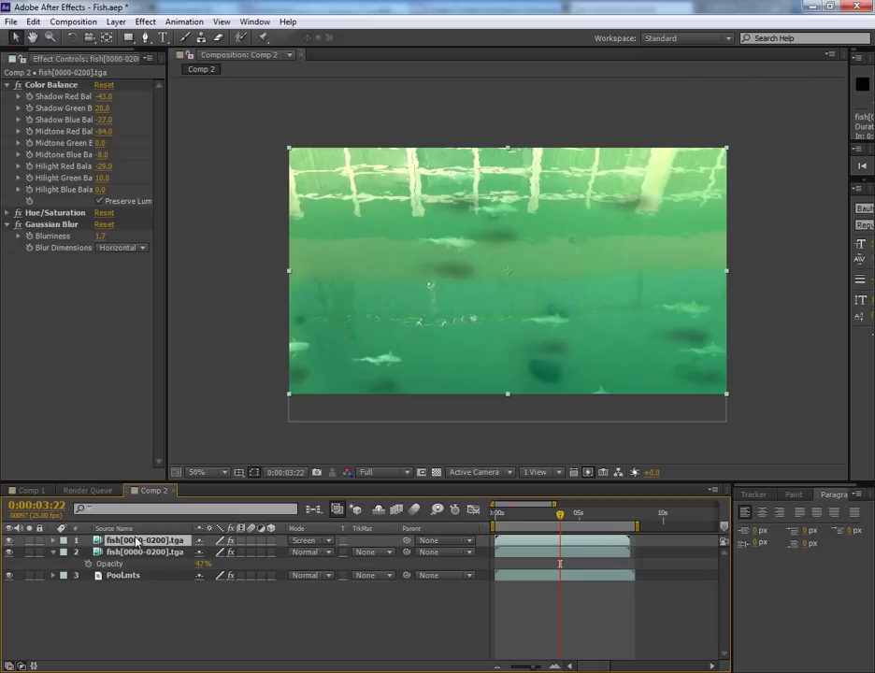
left_click(6, 213)
Duplicate the top fish layer and collapse its Hue/Saturation and Color Balance settings
key("ctrl+d")
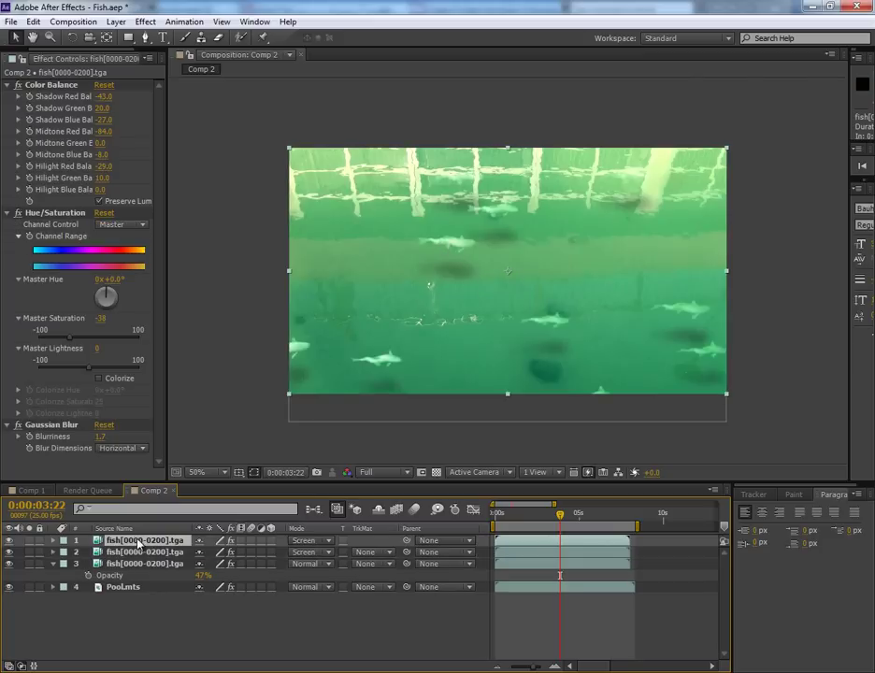
left_click(7, 213)
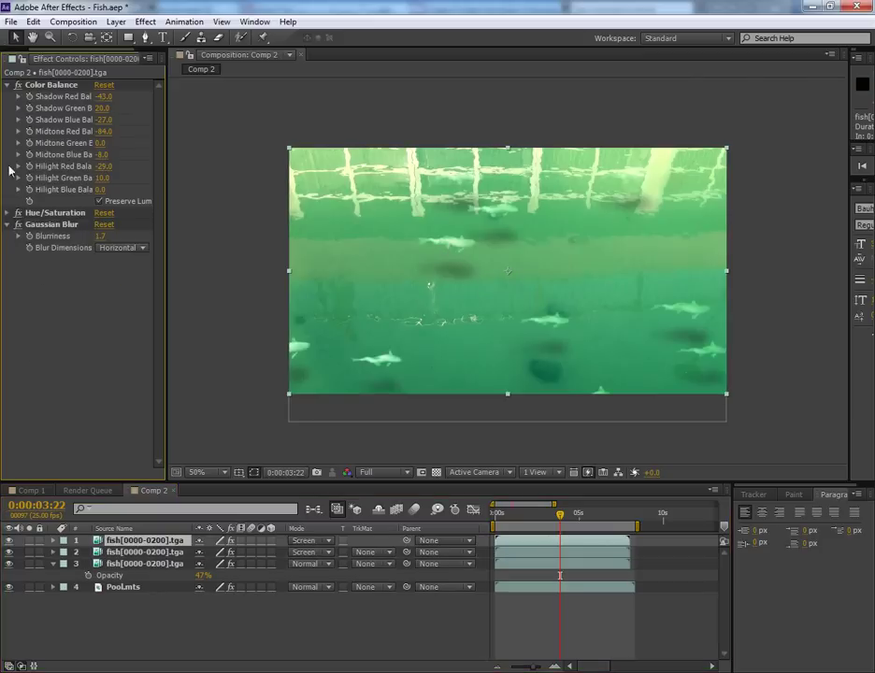
left_click(8, 85)
left_click(166, 553)
right_click(167, 553)
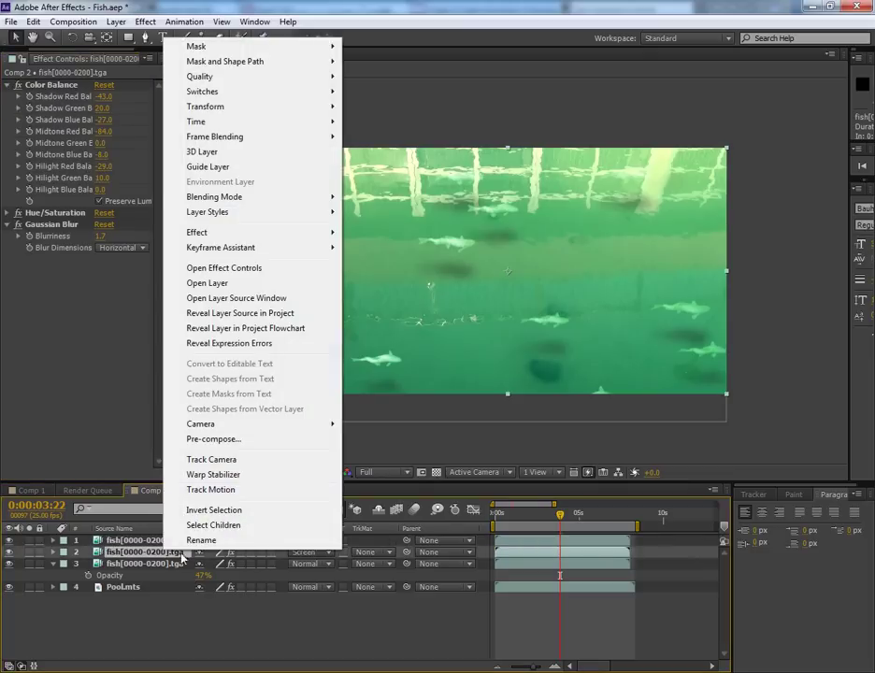
mouse_move(279, 203)
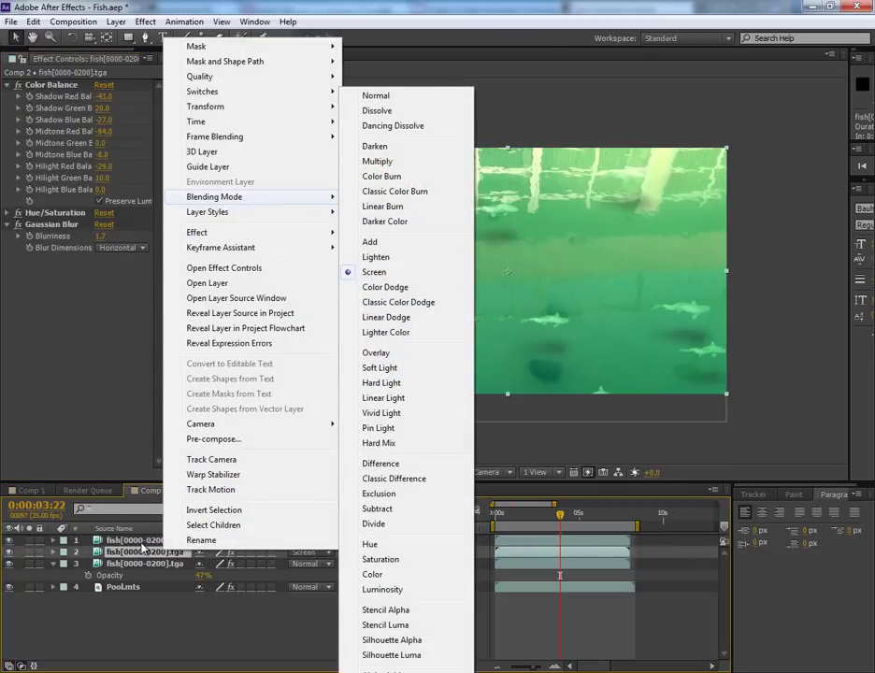
left_click(143, 540)
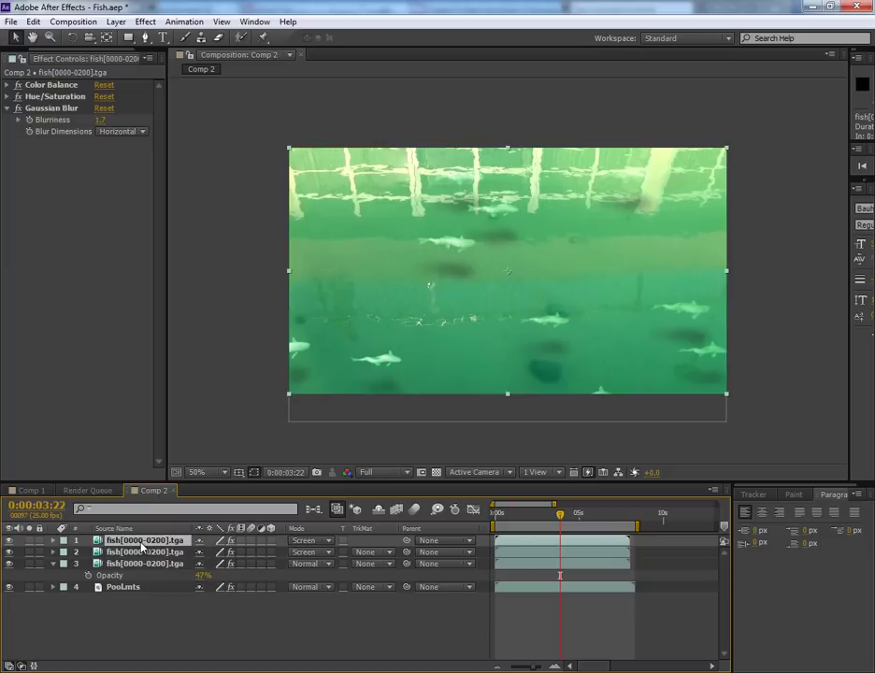
Set the top fish copy to Hard Light blending at 43% opacity
key("shift+equal")
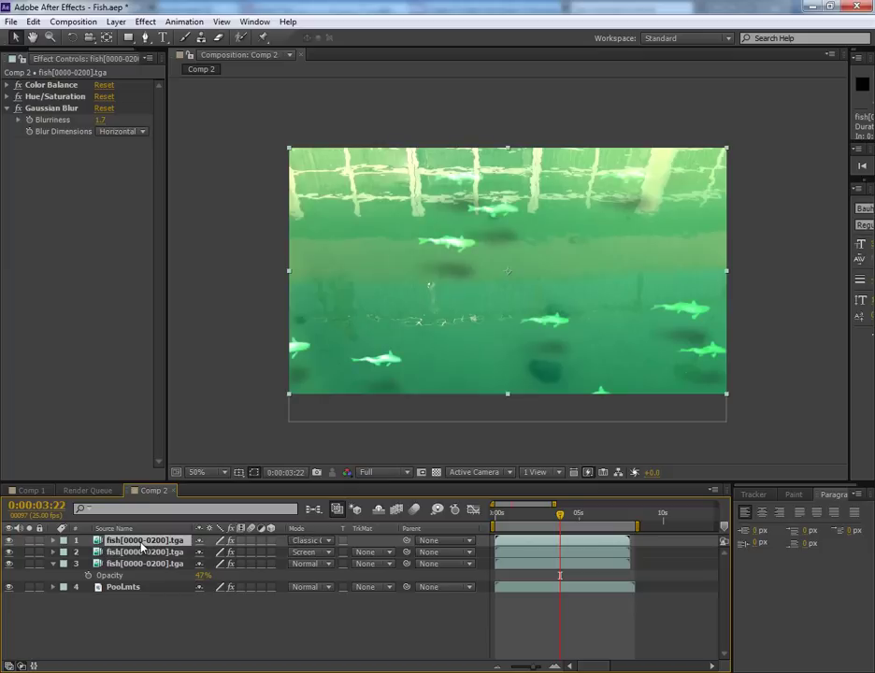
key("shift+equal")
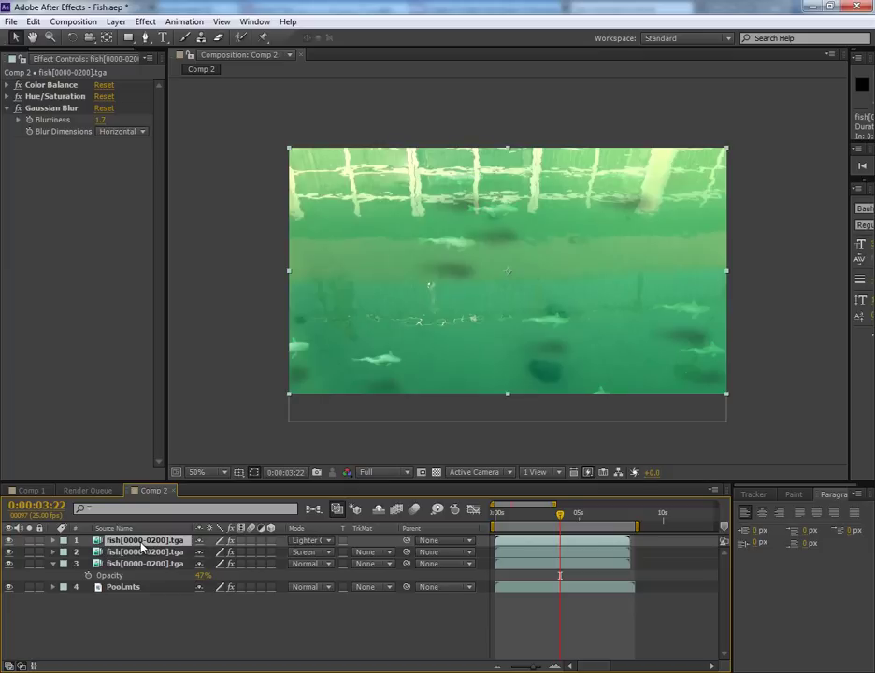
key("shift+equal")
key("shift+equal")
key("shift+equal")
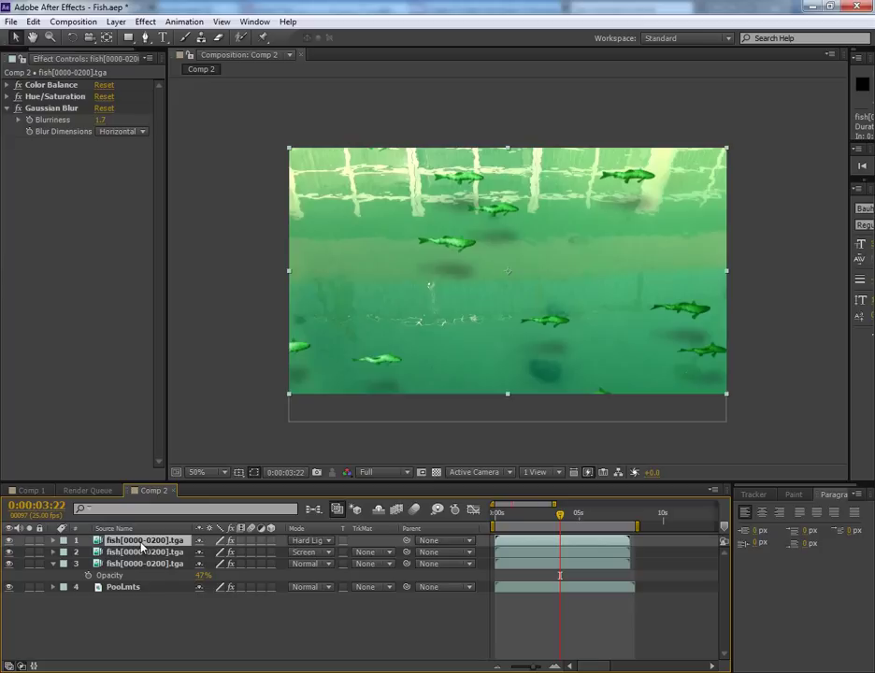
key("shift+equal")
key("shift+equal")
key("t")
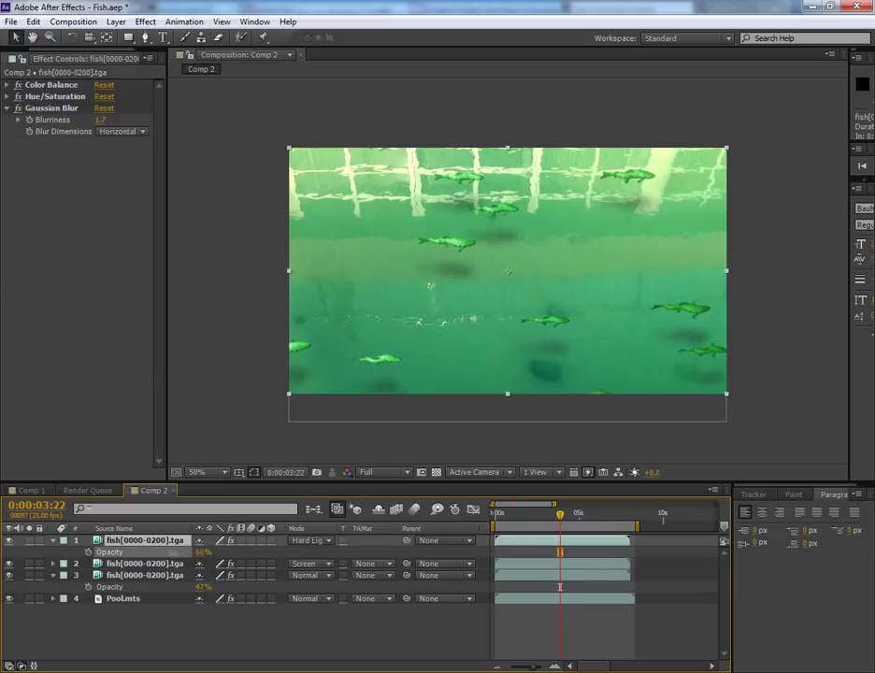
left_click_drag(202, 552, 157, 561)
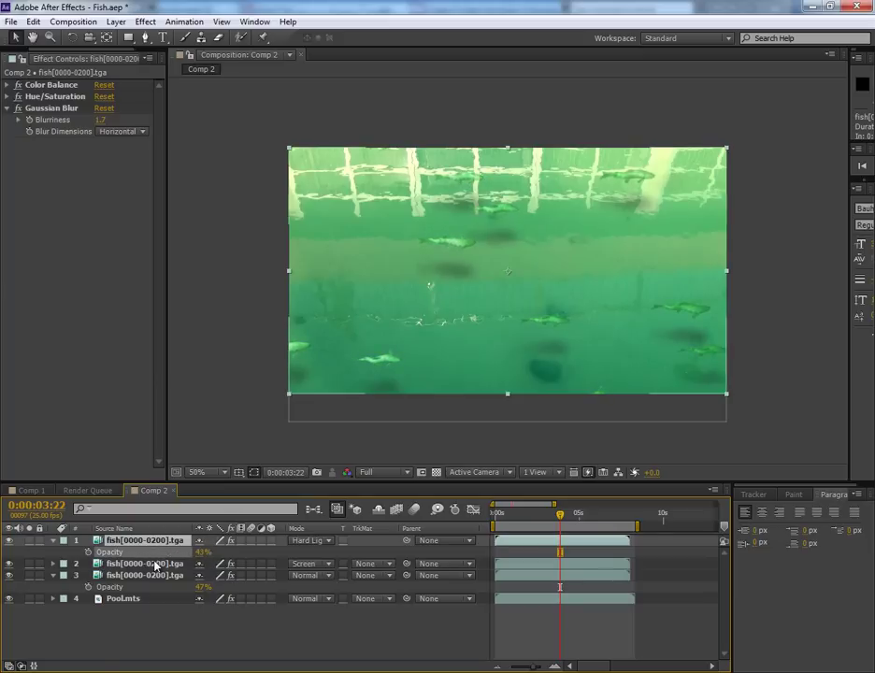
key("period")
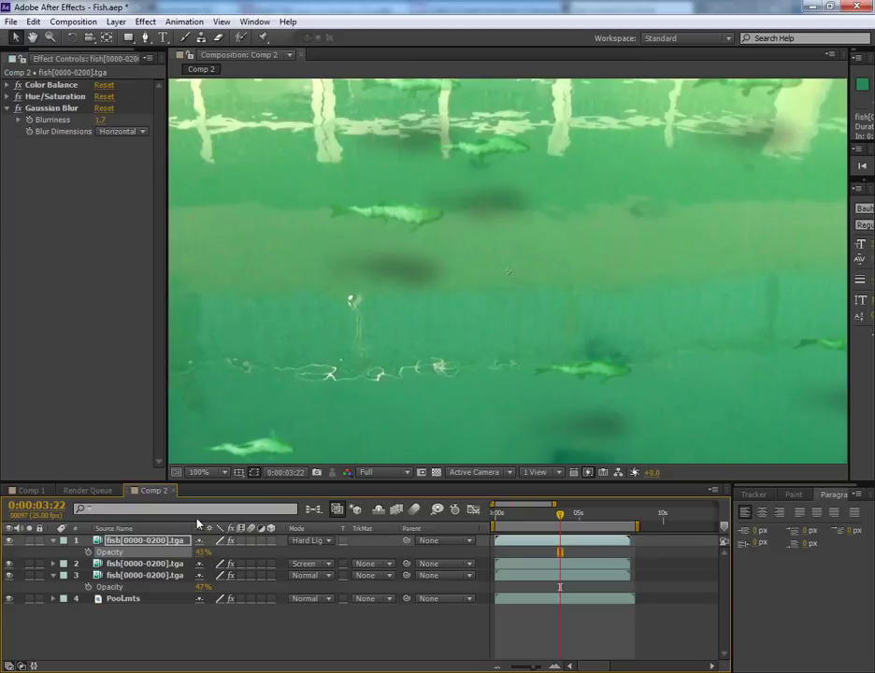
key("Return")
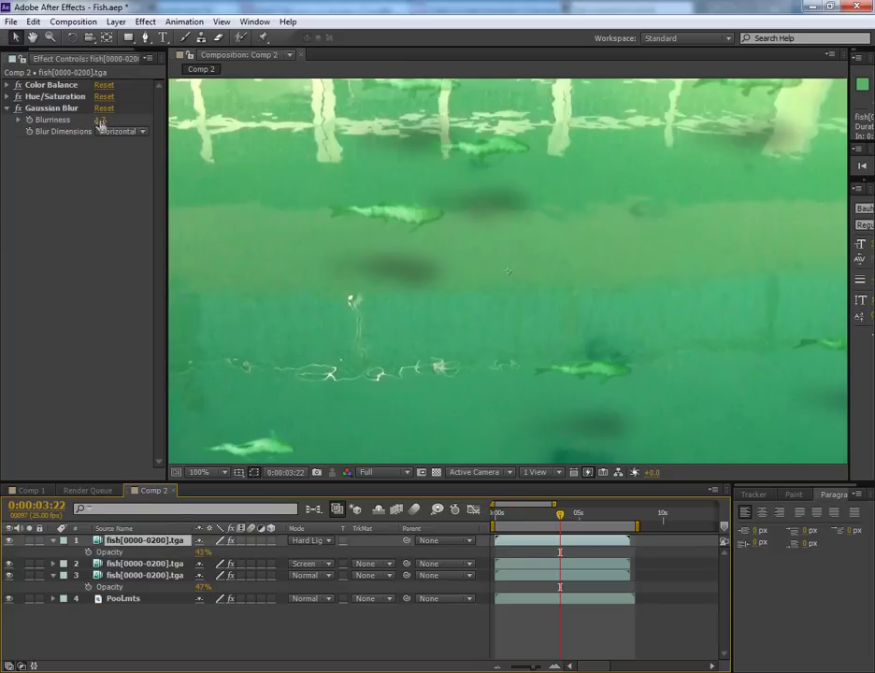
Reduce the Gaussian Blur blurriness to 1.0 and play back the composition to review it
left_click_drag(100, 122, 112, 122)
left_click_drag(407, 305, 277, 283)
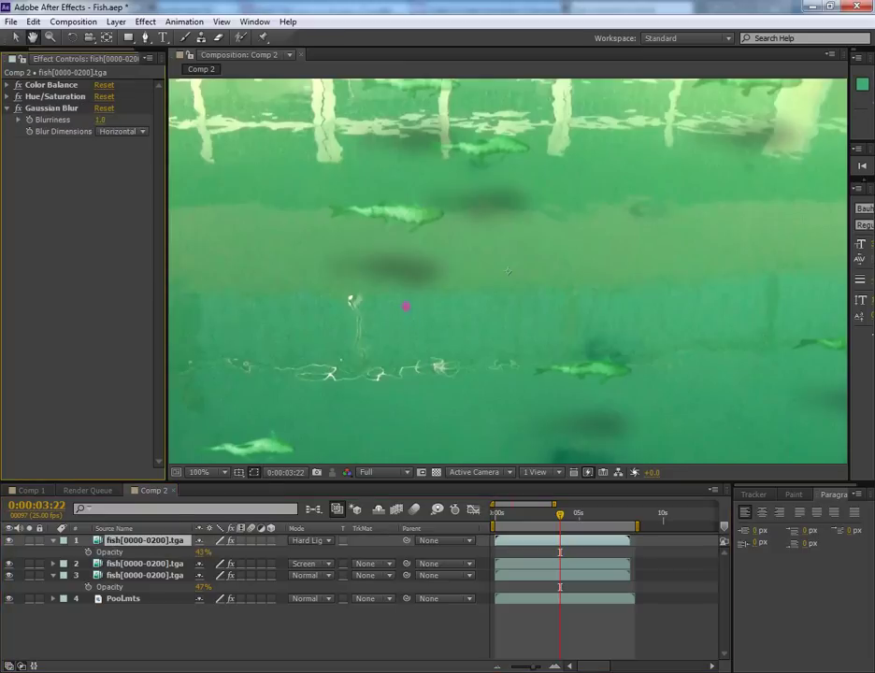
key("space")
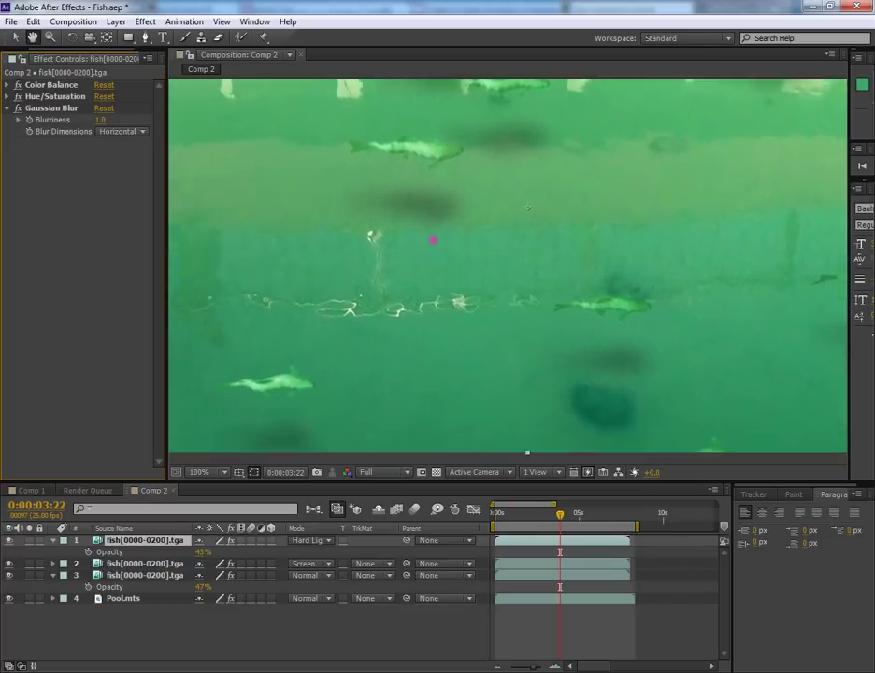
key("grave")
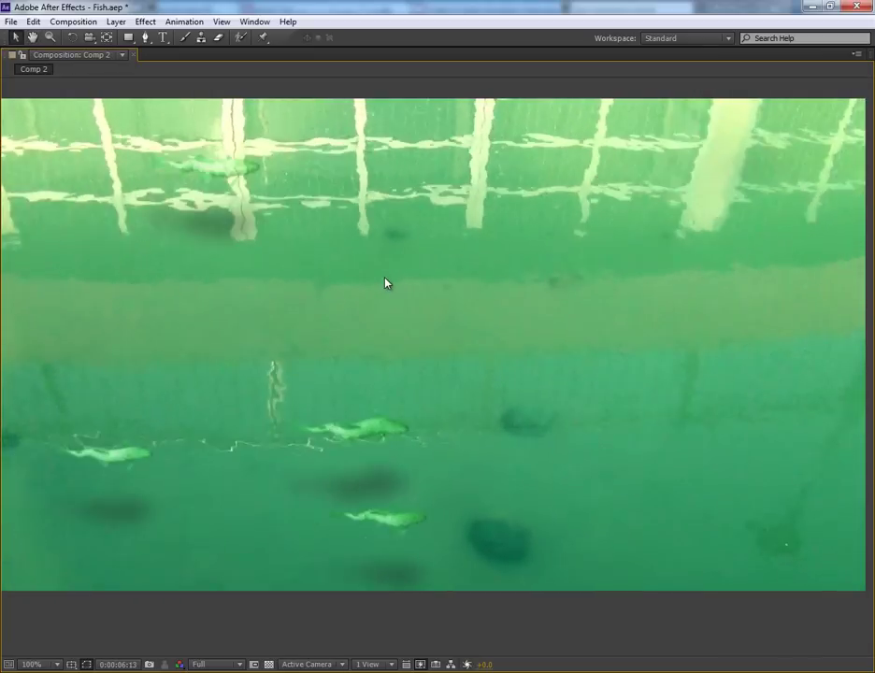
key("grave")
scroll(481, 243, "down", 2)
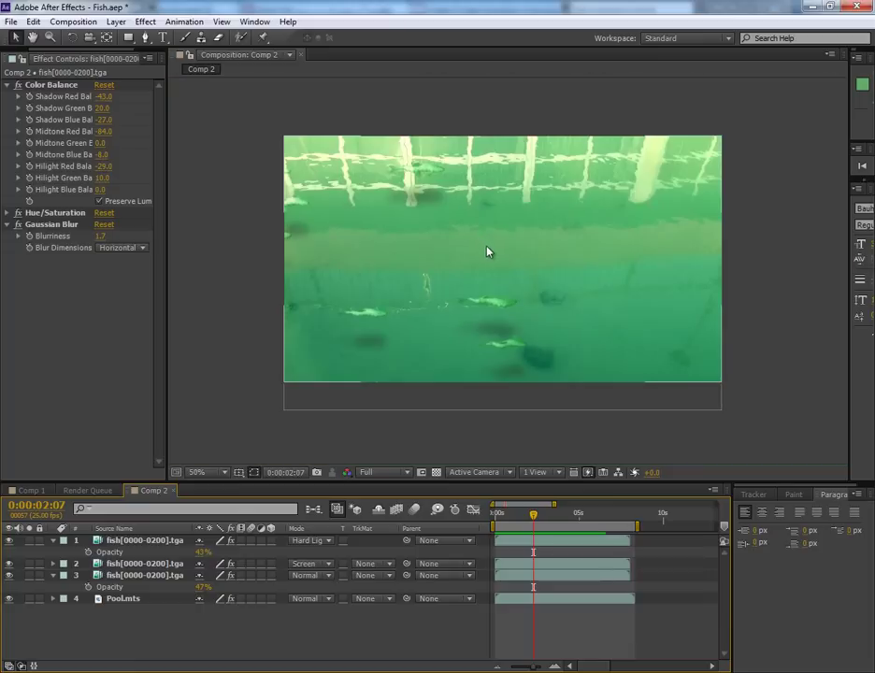
Add a new adjustment layer and apply the Color Balance effect to it
right_click(207, 200)
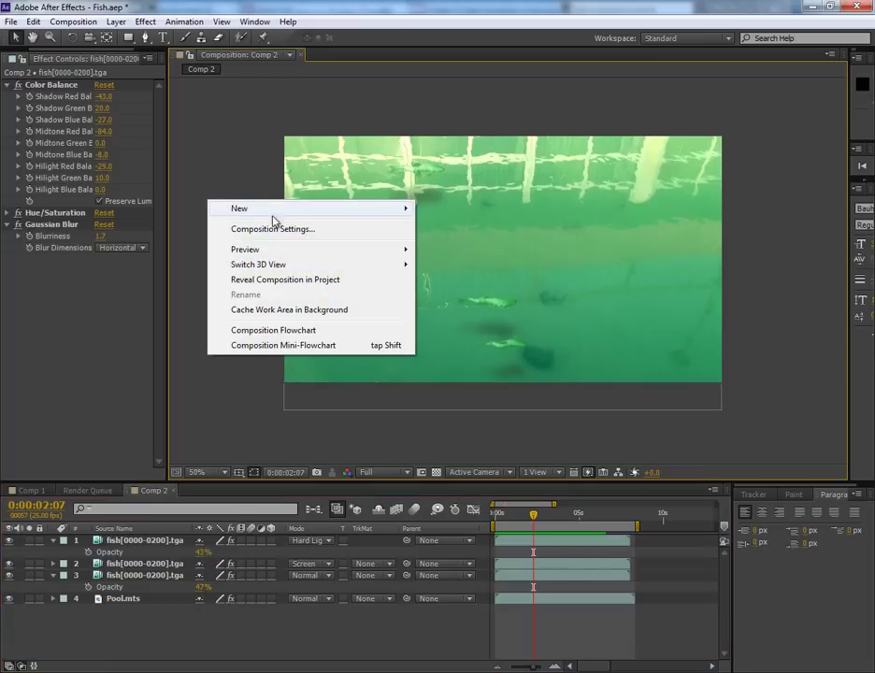
mouse_move(327, 211)
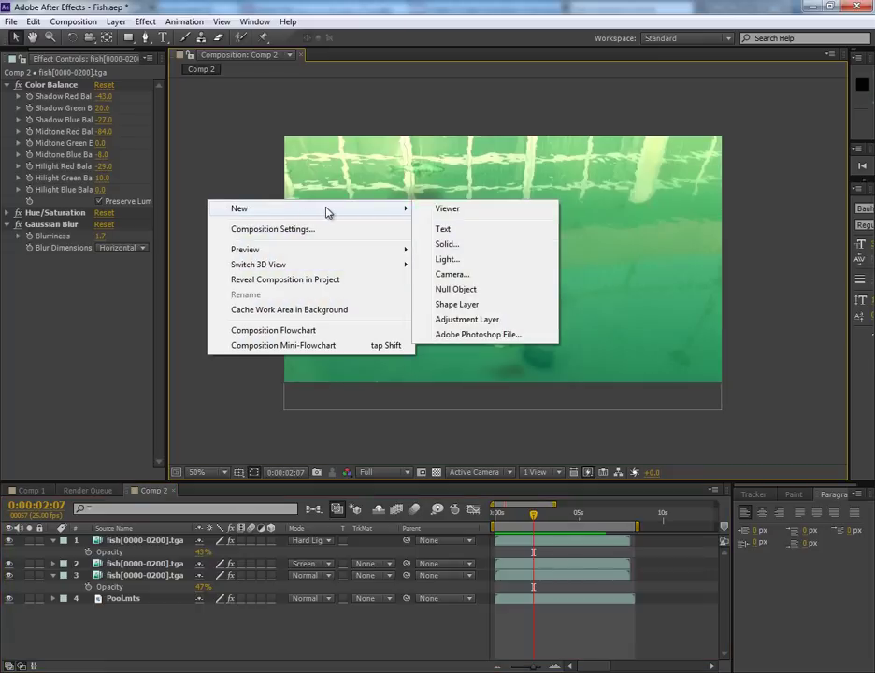
left_click(458, 320)
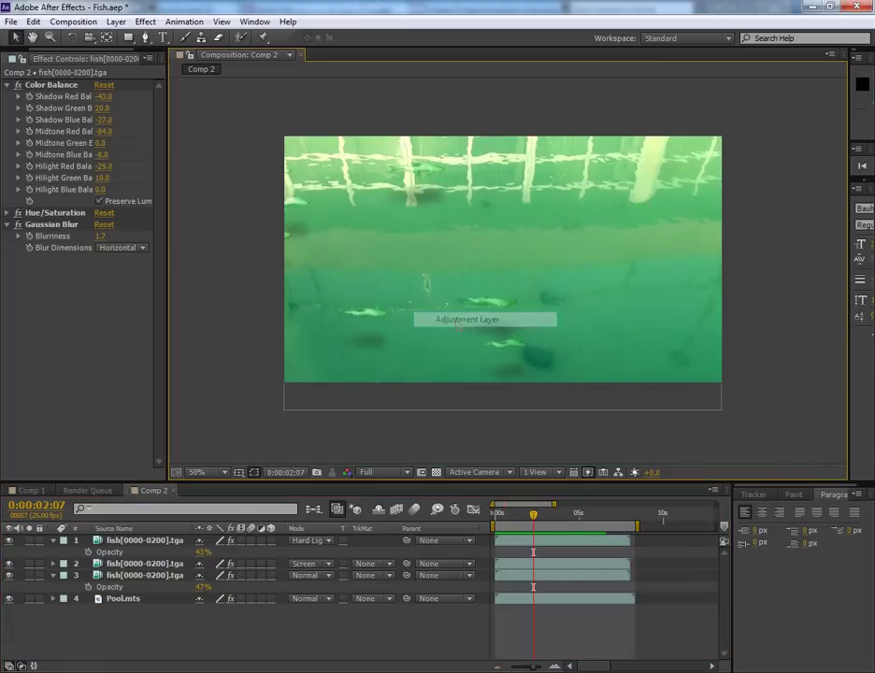
left_click(146, 22)
mouse_move(280, 149)
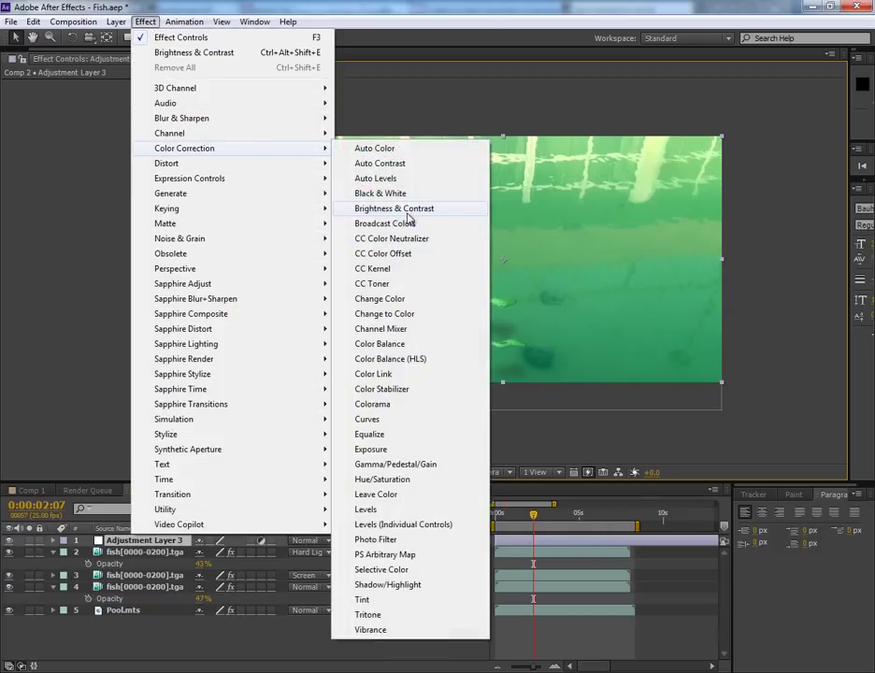
left_click(397, 349)
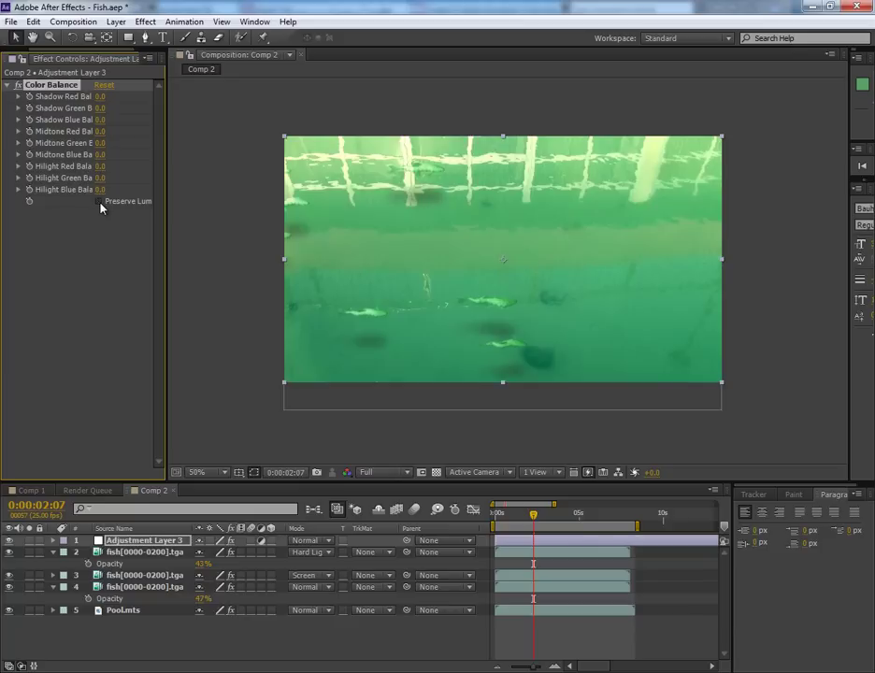
Tune shadow, midtone and highlight balances, ending at Midtone Red 59 and Hilight Blue 12
mouse_move(99, 97)
left_mouse_down()
mouse_move(122, 97)
mouse_move(56, 96)
left_mouse_up()
mouse_move(100, 109)
left_mouse_down()
mouse_move(173, 112)
mouse_move(53, 108)
mouse_move(130, 122)
mouse_move(74, 119)
mouse_move(102, 120)
mouse_move(133, 137)
left_mouse_up()
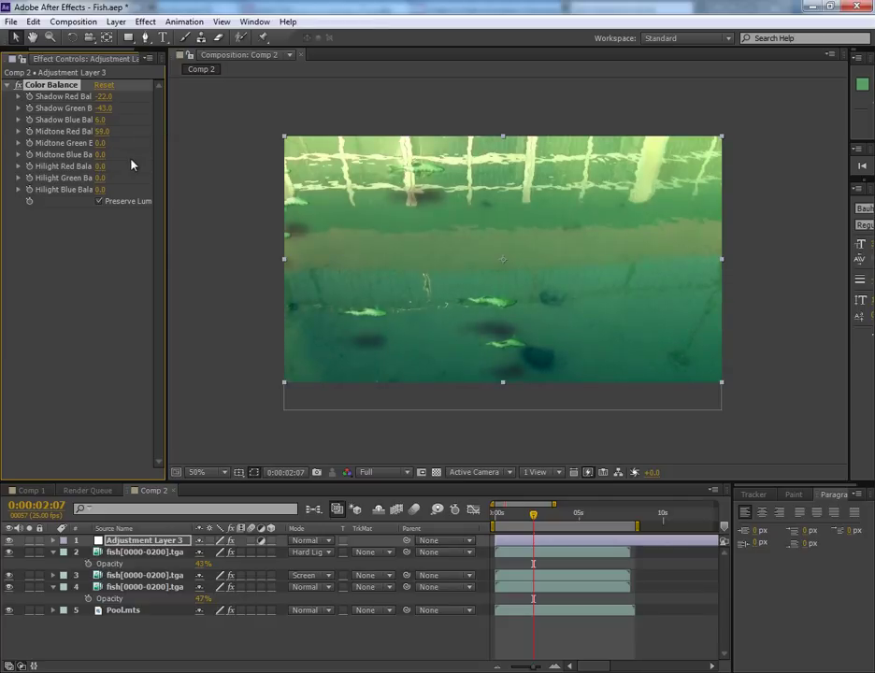
left_click_drag(100, 143, 75, 132)
mouse_move(100, 143)
left_mouse_down()
mouse_move(131, 134)
mouse_move(139, 154)
mouse_move(116, 154)
left_mouse_up()
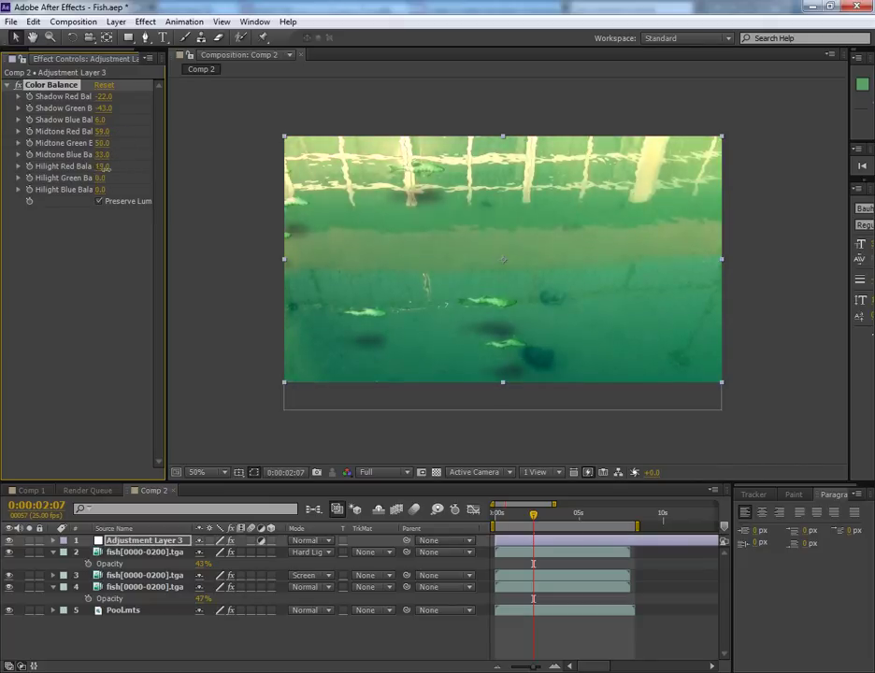
mouse_move(101, 166)
left_mouse_down()
mouse_move(54, 166)
mouse_move(107, 166)
mouse_move(75, 178)
mouse_move(107, 177)
mouse_move(134, 193)
mouse_move(75, 189)
mouse_move(98, 189)
left_mouse_up()
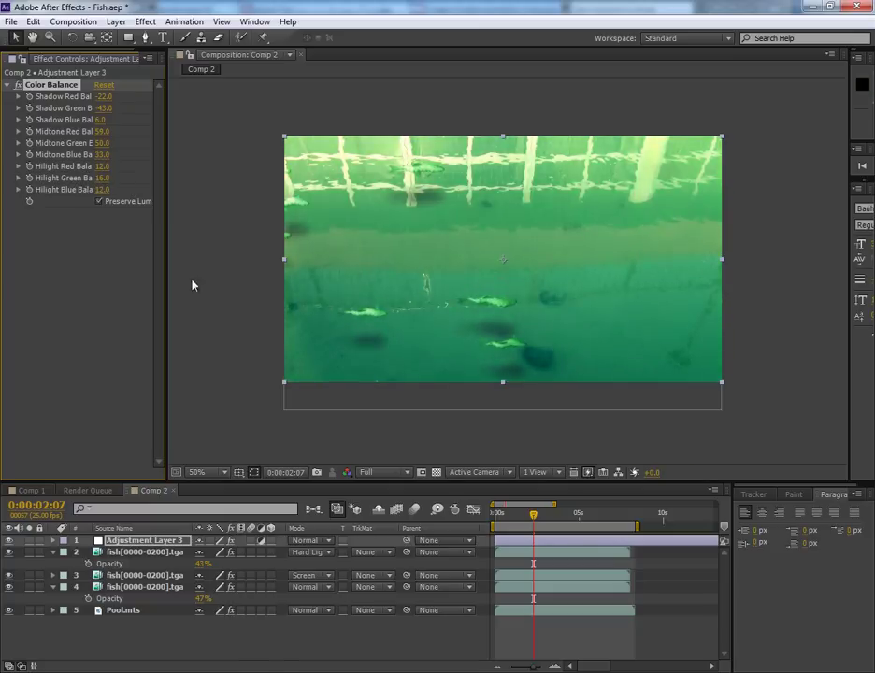
Drop the second fish layer's opacity to 30% and add a black solid layer
left_click(145, 586)
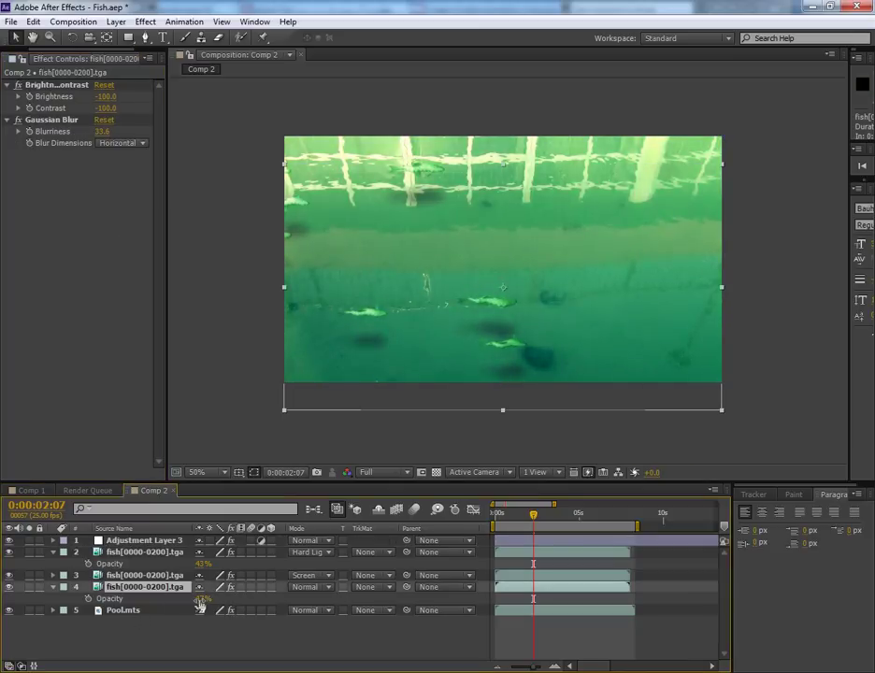
mouse_move(198, 599)
left_mouse_down()
mouse_move(185, 599)
mouse_move(204, 599)
left_mouse_up()
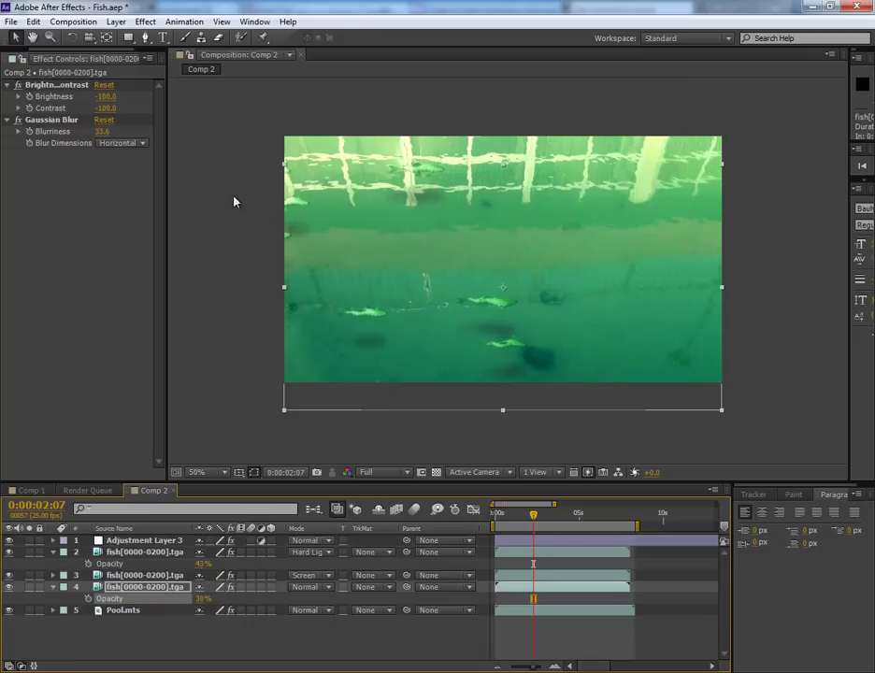
right_click(221, 174)
mouse_move(393, 178)
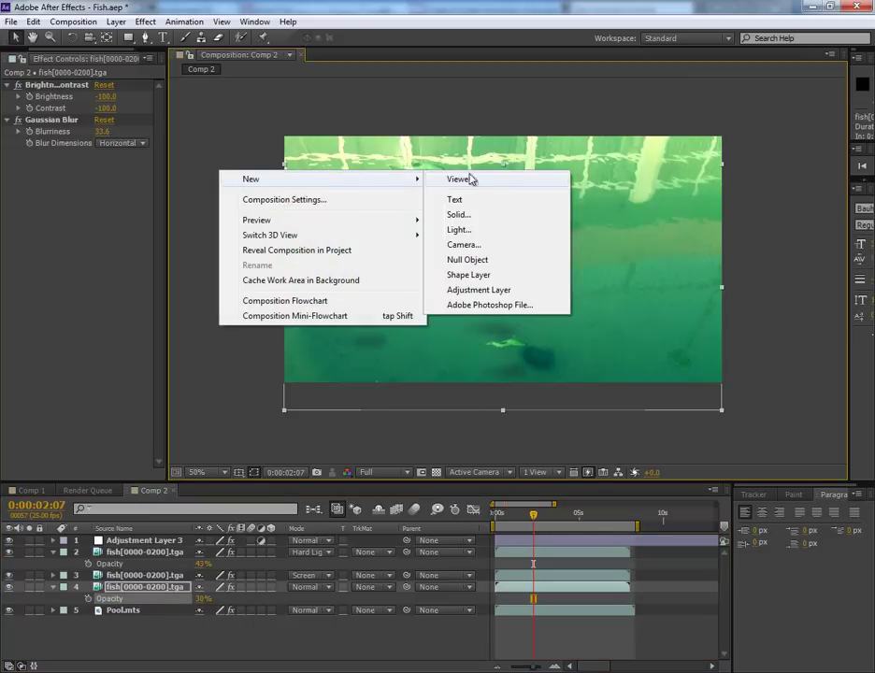
left_click(458, 214)
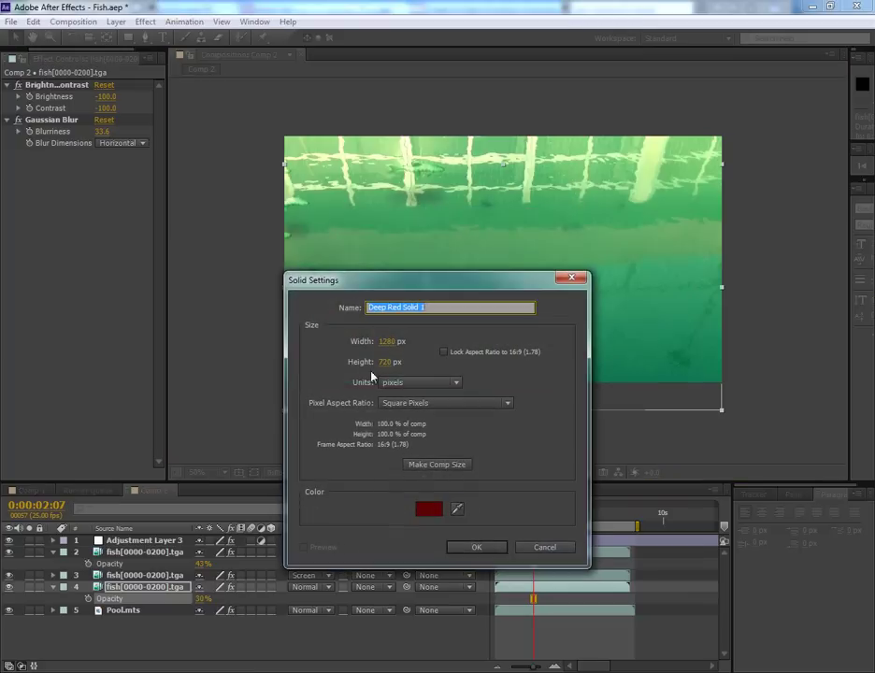
left_click(430, 510)
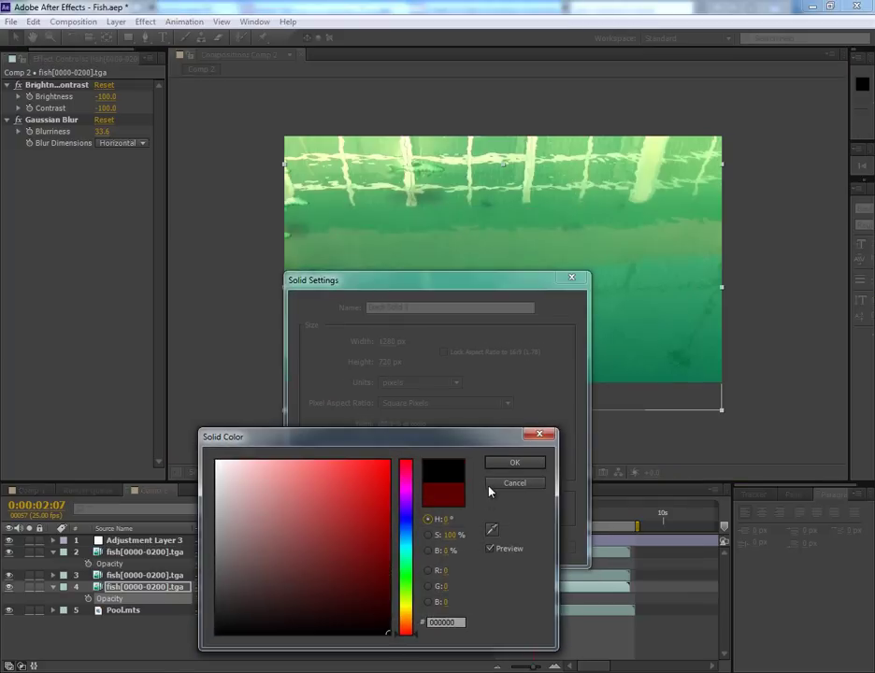
left_click(510, 463)
left_click(469, 549)
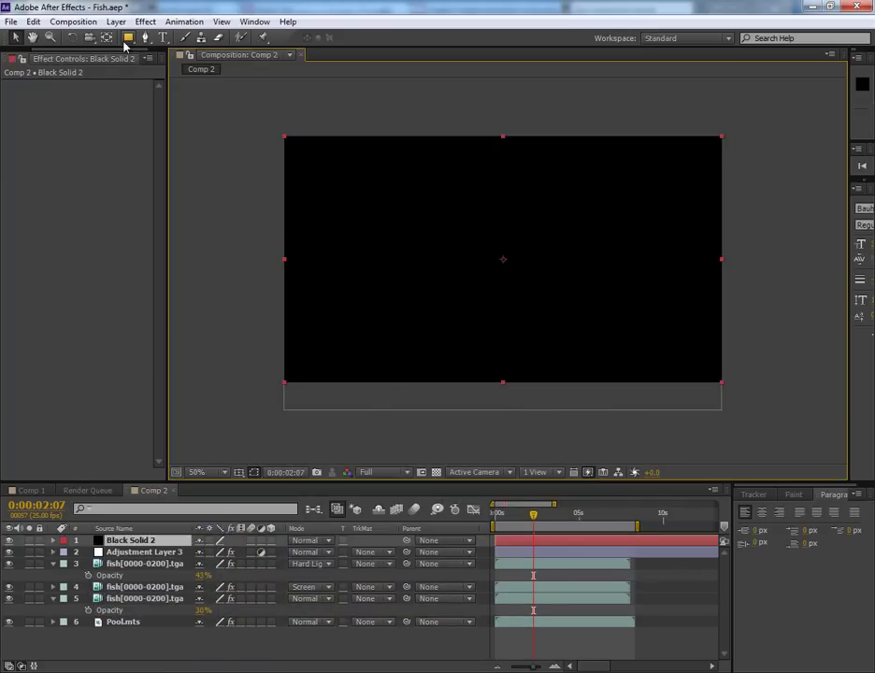
Draw an elliptical mask on Black Solid 2, nudge it up, and invert it
left_click_drag(129, 38, 185, 68)
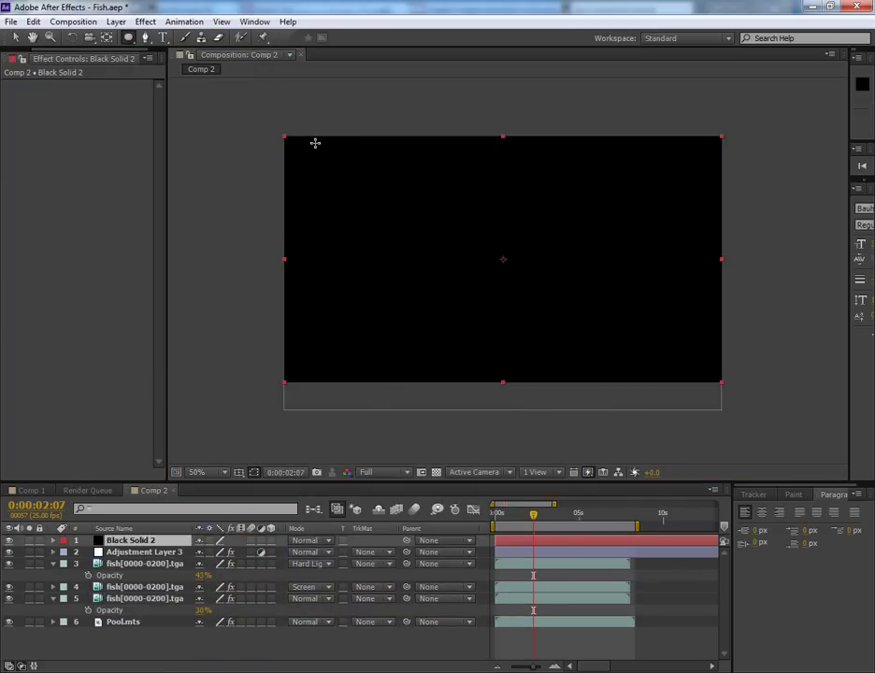
left_click_drag(297, 147, 701, 423)
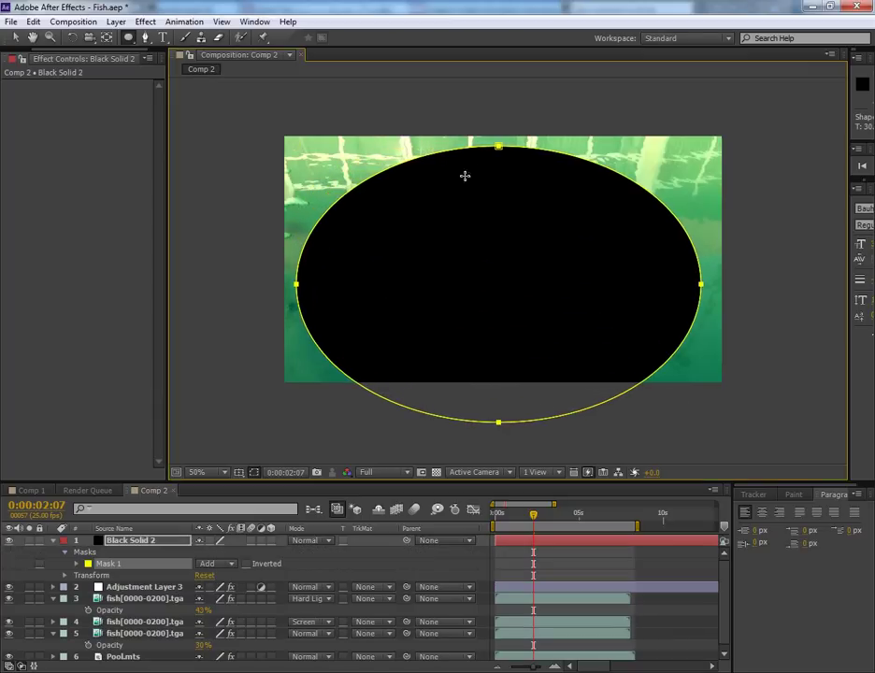
left_click(15, 38)
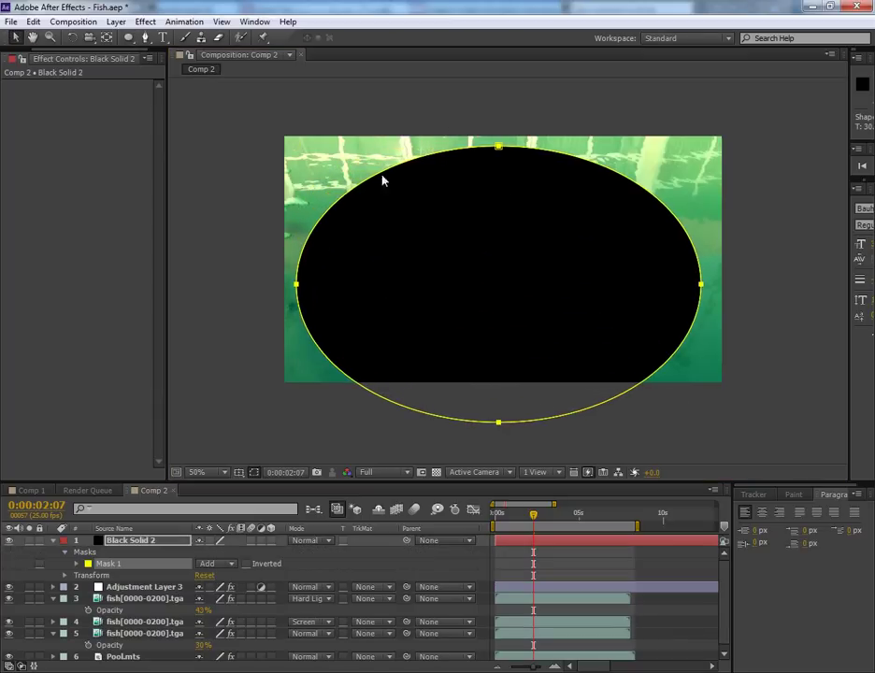
left_click_drag(500, 148, 500, 124)
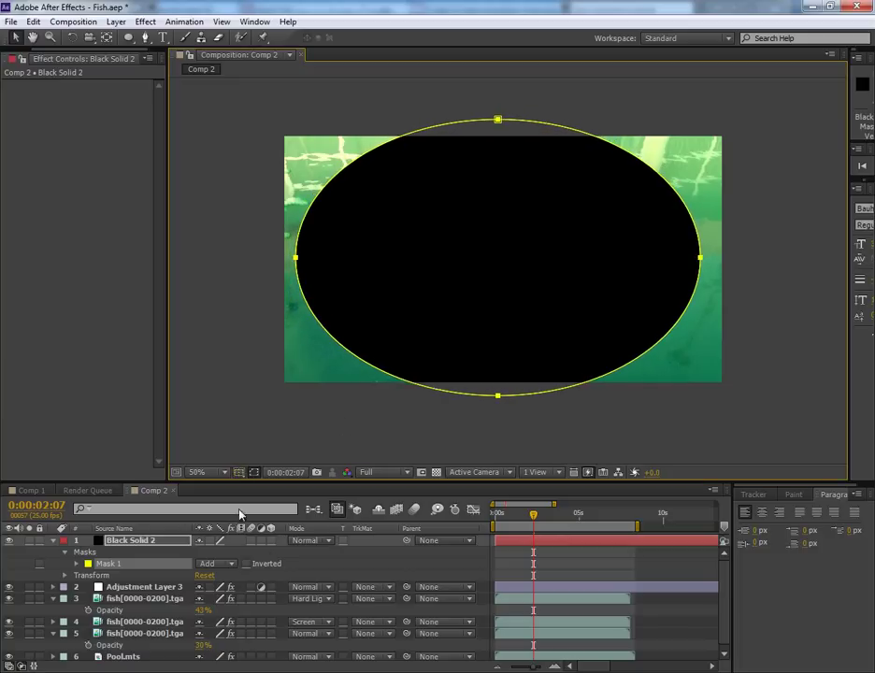
left_click(246, 564)
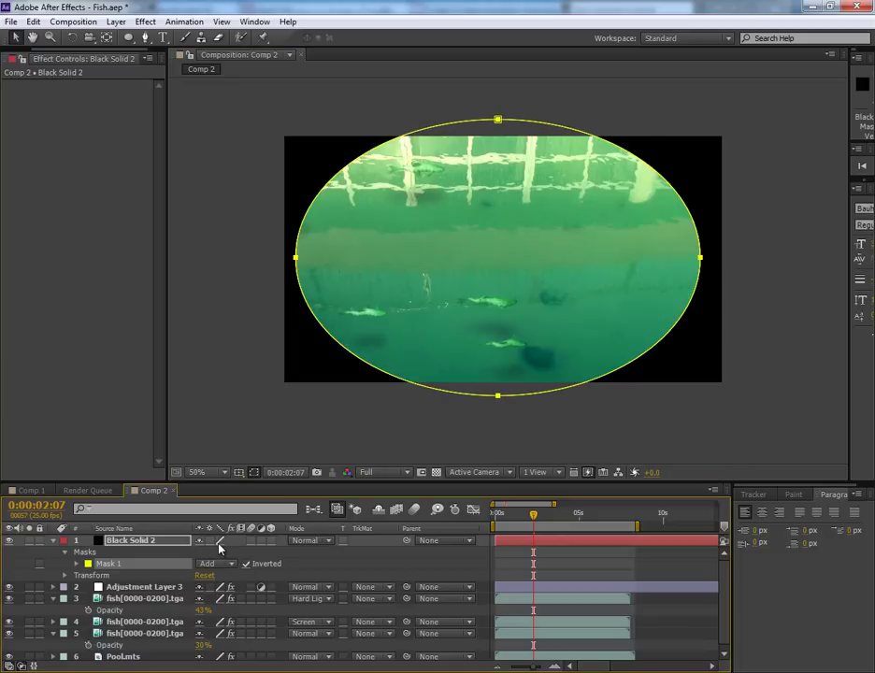
Feather the mask to about 451 px and set the solid's opacity to 52%
key("f")
left_click_drag(224, 564, 484, 570)
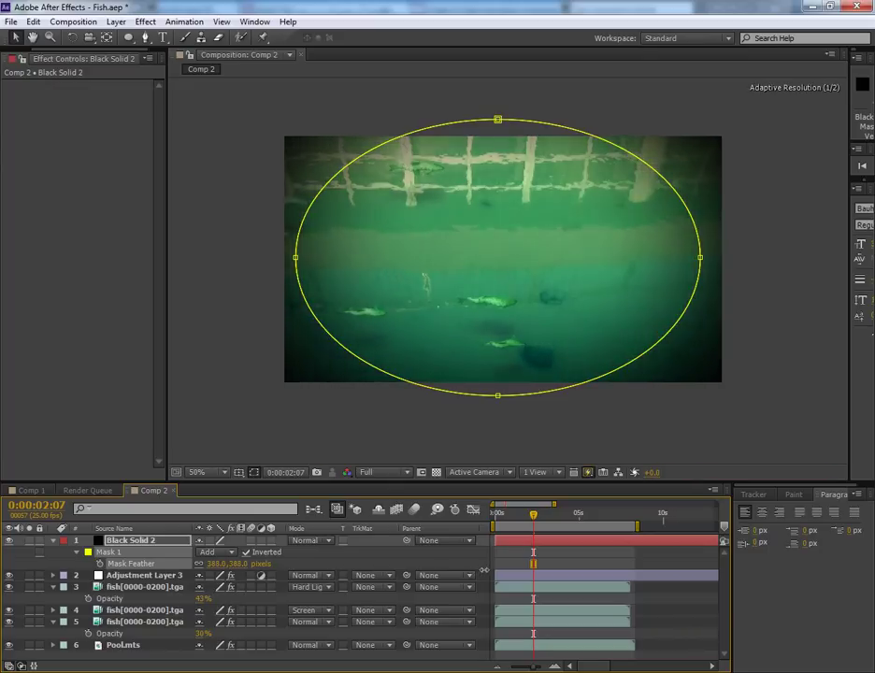
left_click_drag(234, 564, 239, 564)
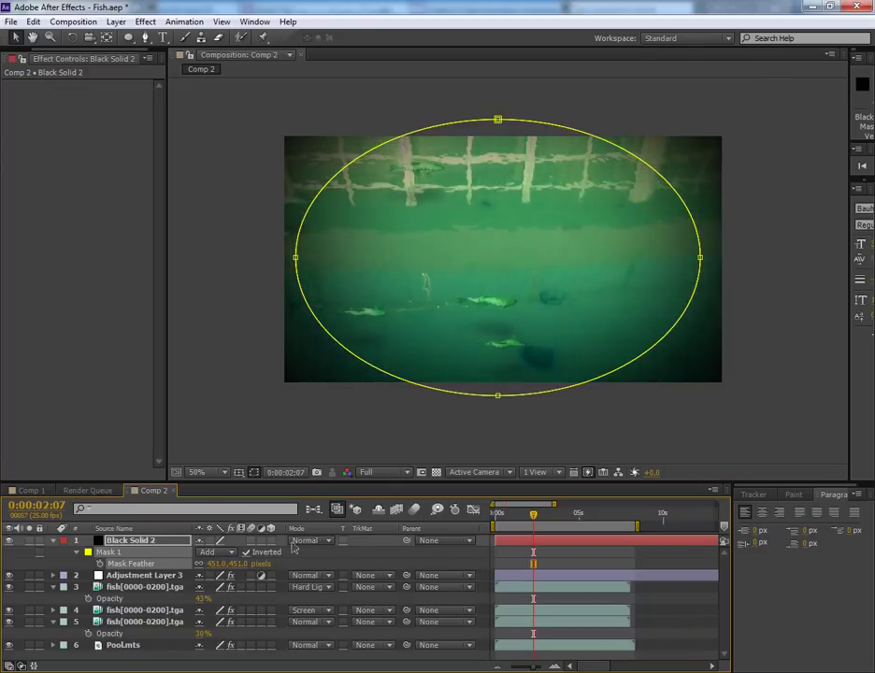
left_click(137, 543)
key("t")
left_click_drag(202, 553, 165, 553)
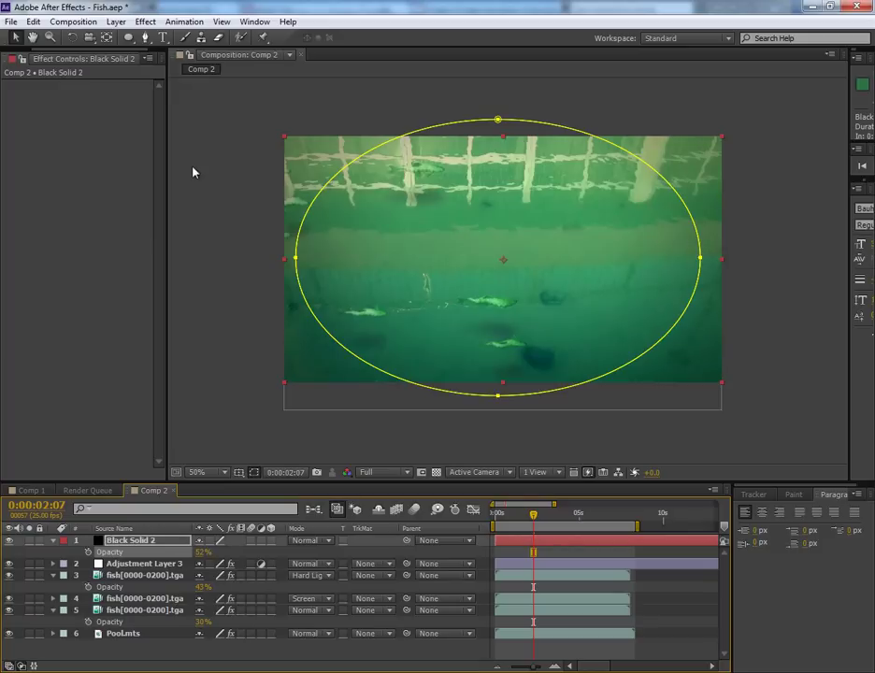
left_click(189, 119)
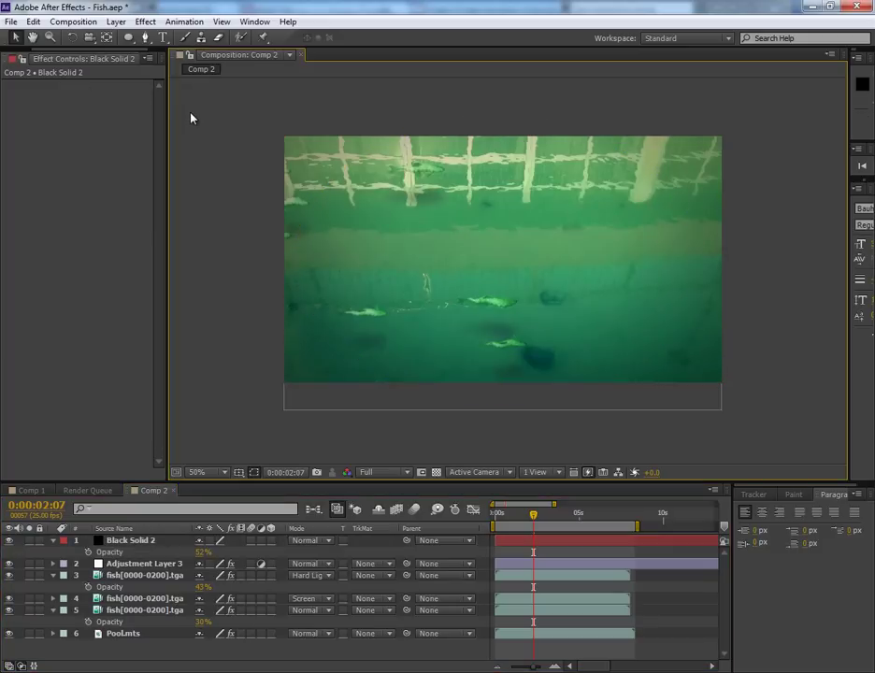
Play a RAM preview of Comp 2 with the composition view maximized
key("KP_0")
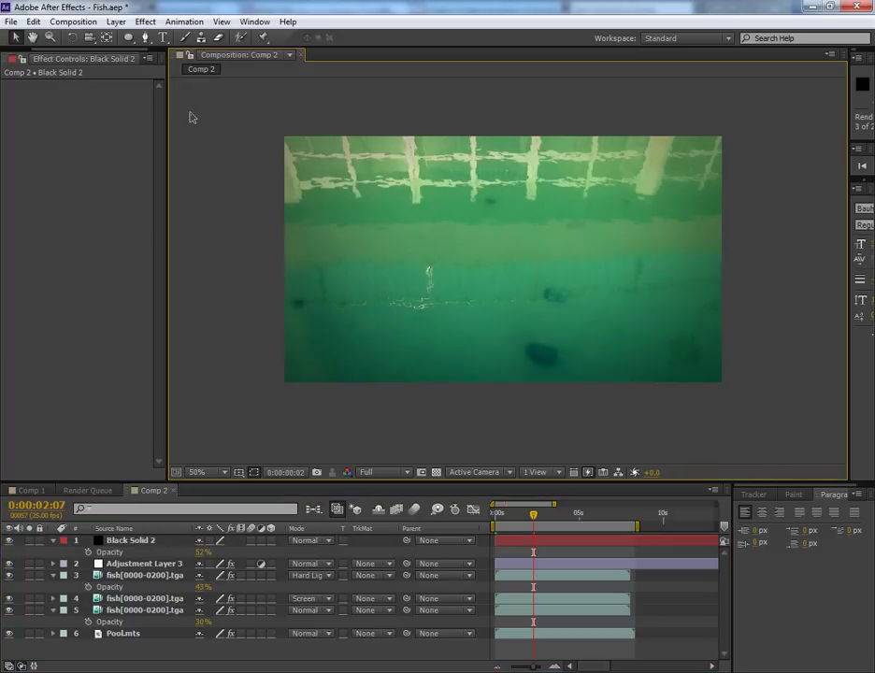
key("grave")
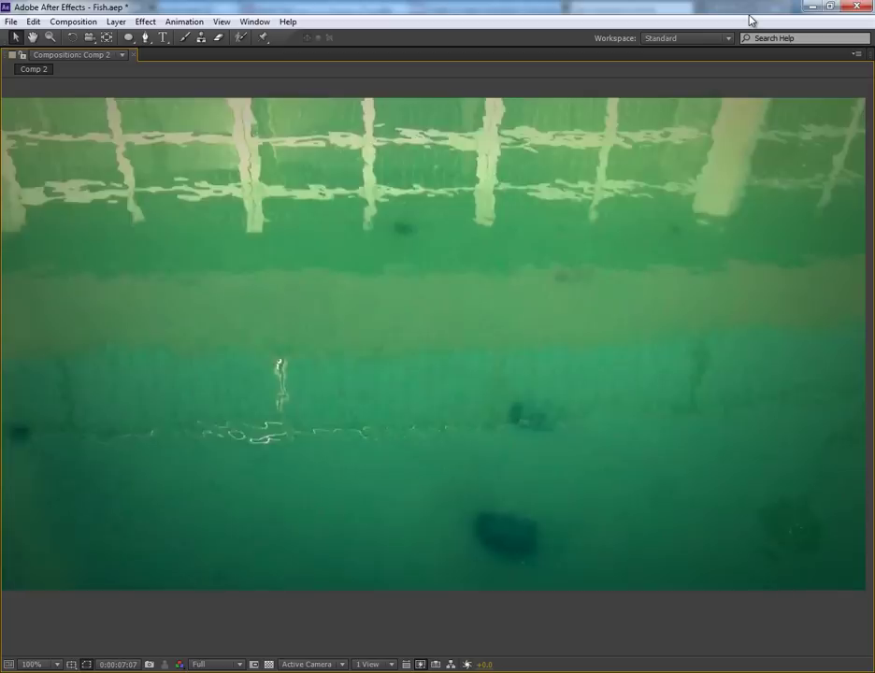